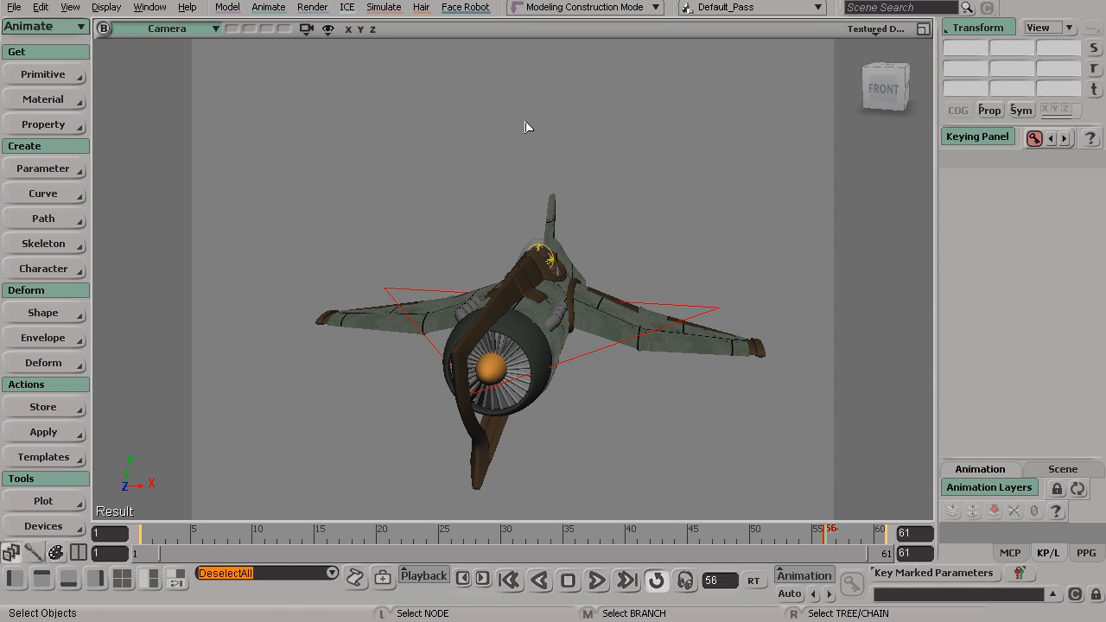
Open the Animation Editor and load the function curves of the ship's cc_ship01 control into it.
click(69, 10)
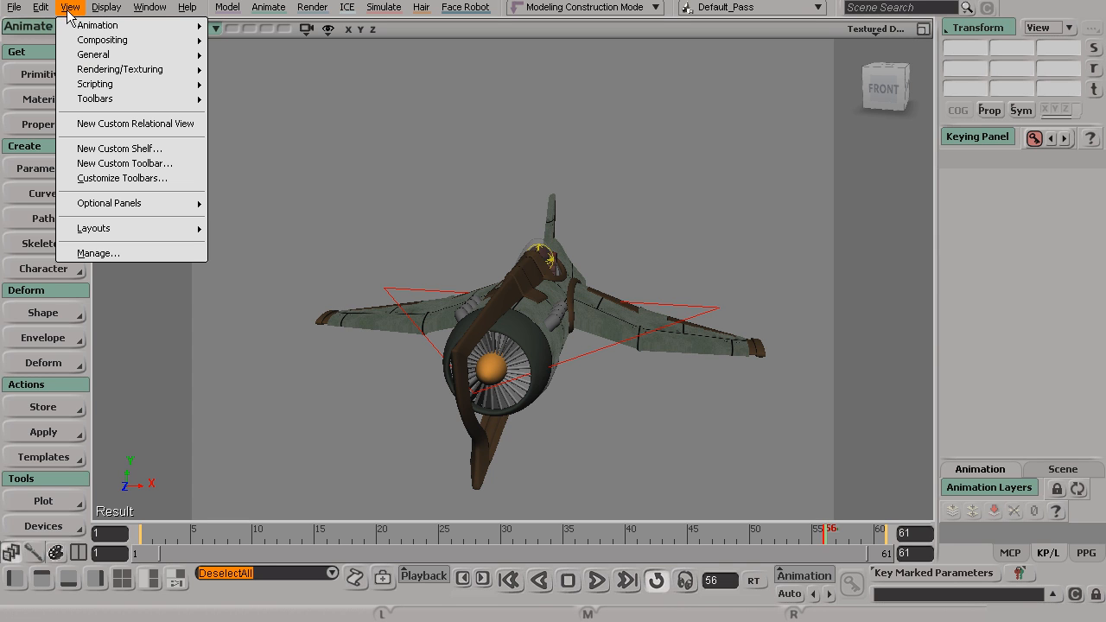
mouse_move(86, 25)
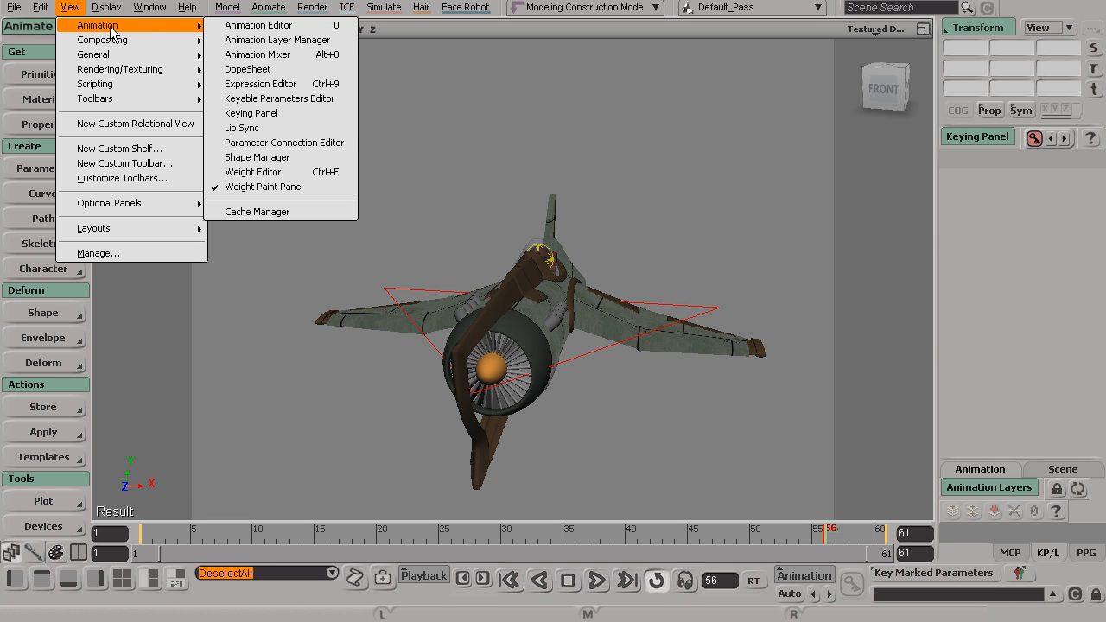
click(341, 27)
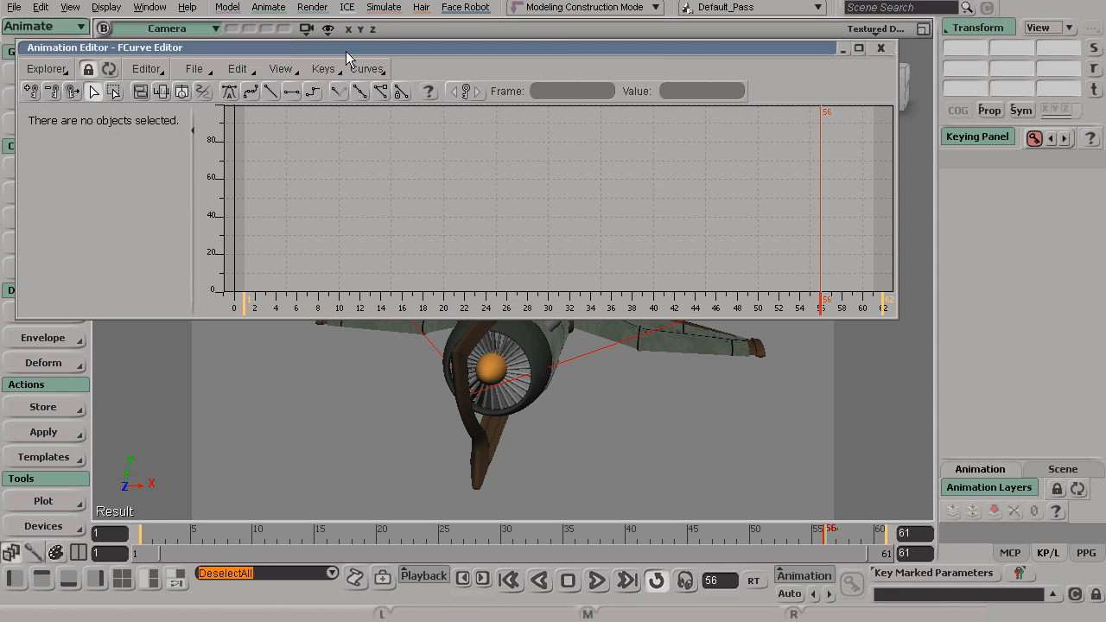
alt+middle_drag(590, 412, 567, 418)
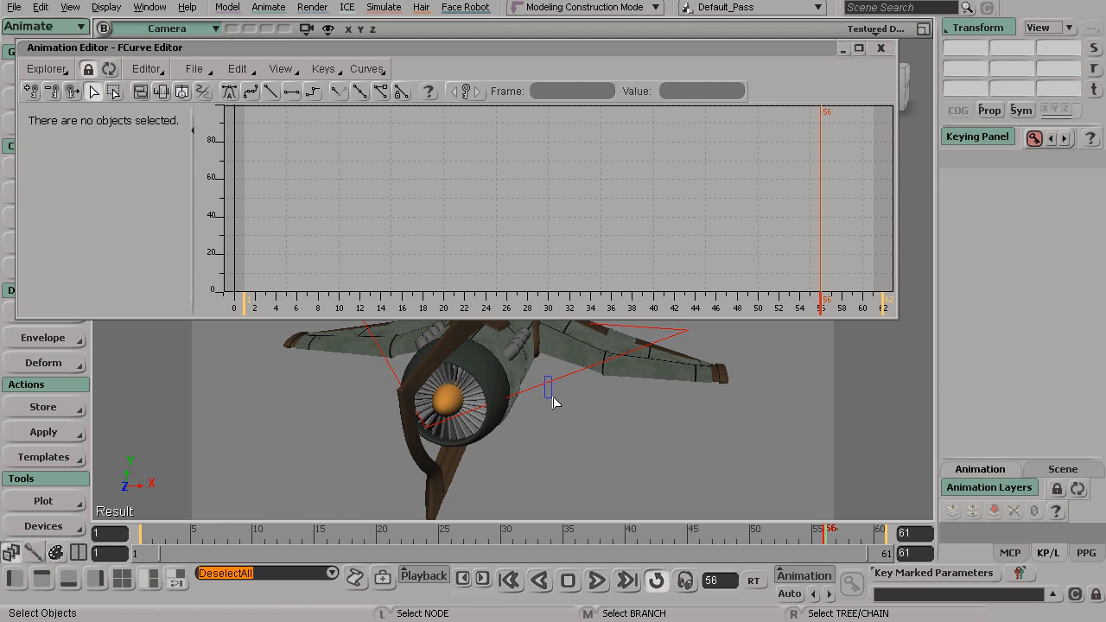
click(552, 391)
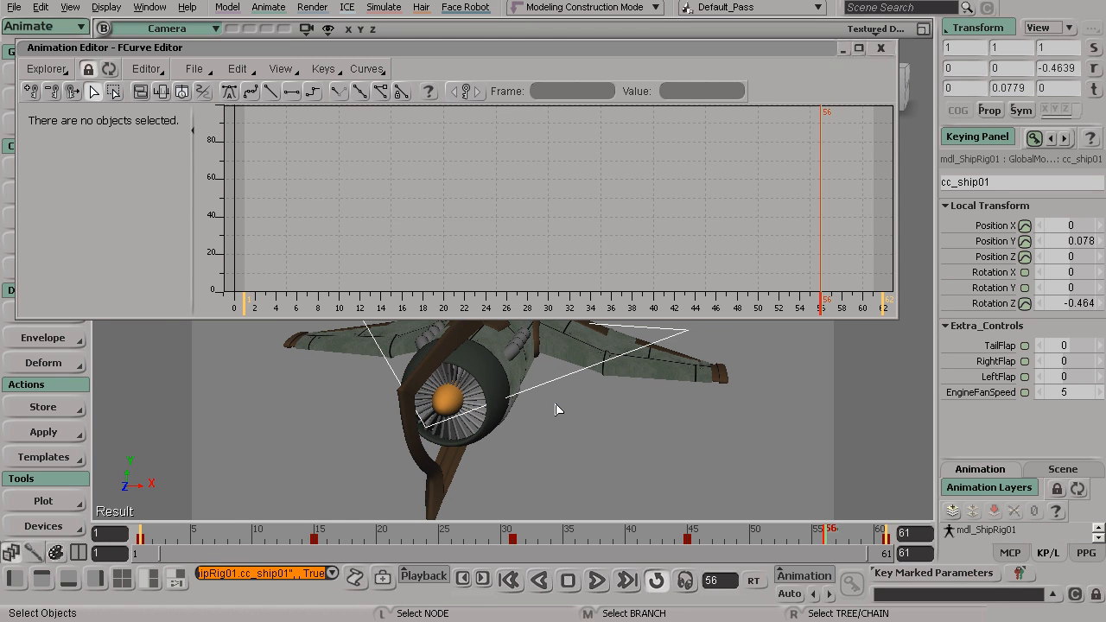
click(109, 74)
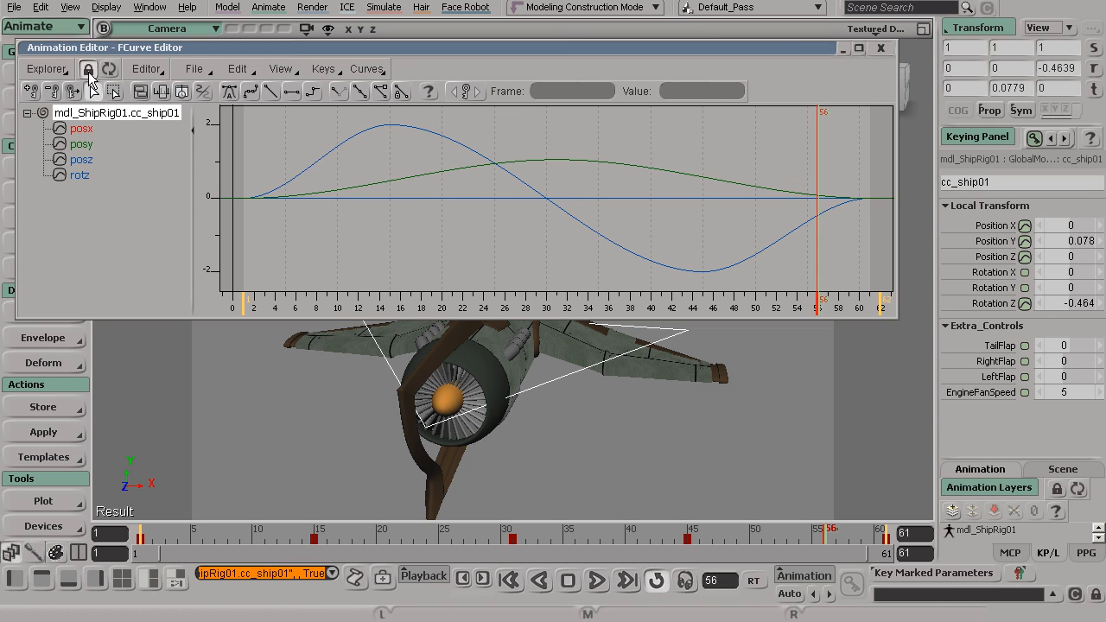
Explore the camera view and the function-curve graph by navigating each, and frame all curves again.
key(s)
drag(624, 423, 603, 480)
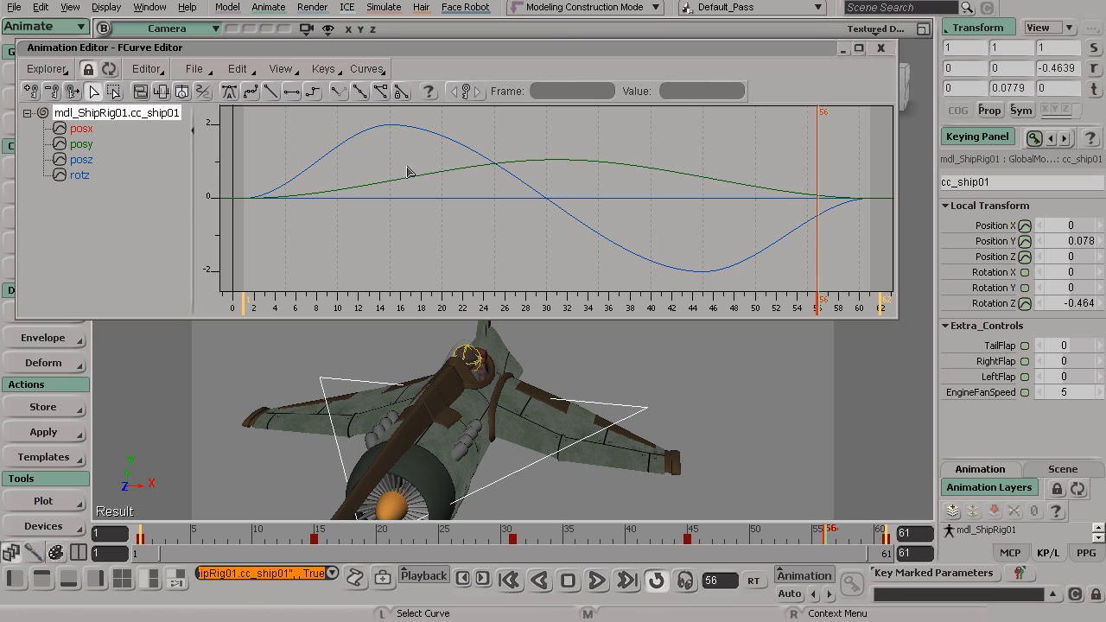
key(s)
drag(459, 420, 483, 415)
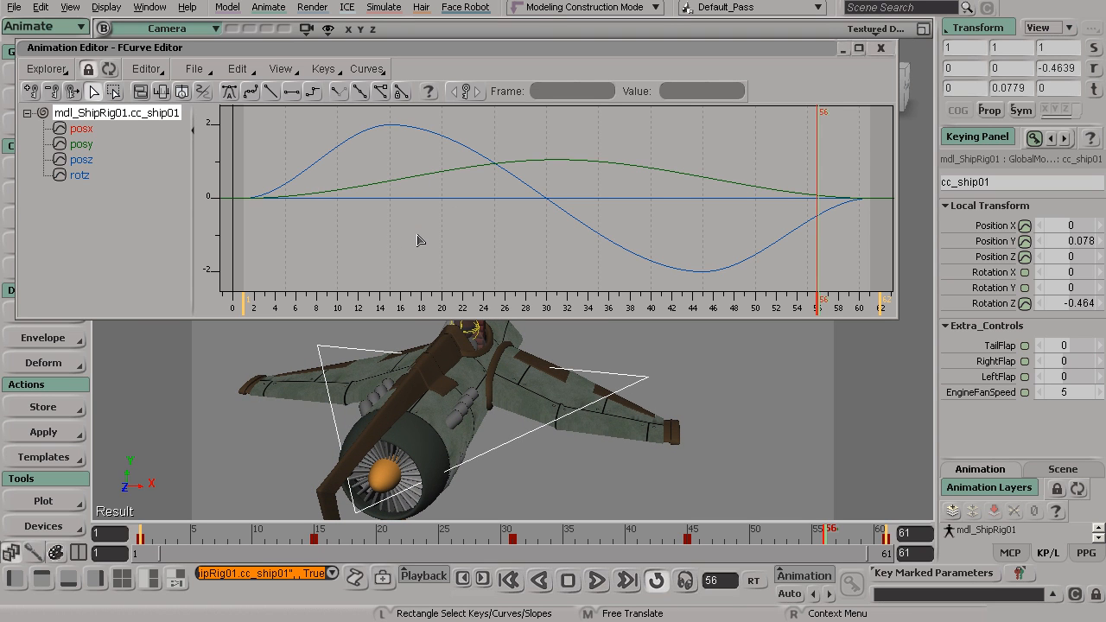
key(s)
drag(441, 208, 461, 325)
key(s)
mouse_move(526, 243)
mouse_down()
mouse_move(414, 249)
mouse_move(540, 260)
mouse_up()
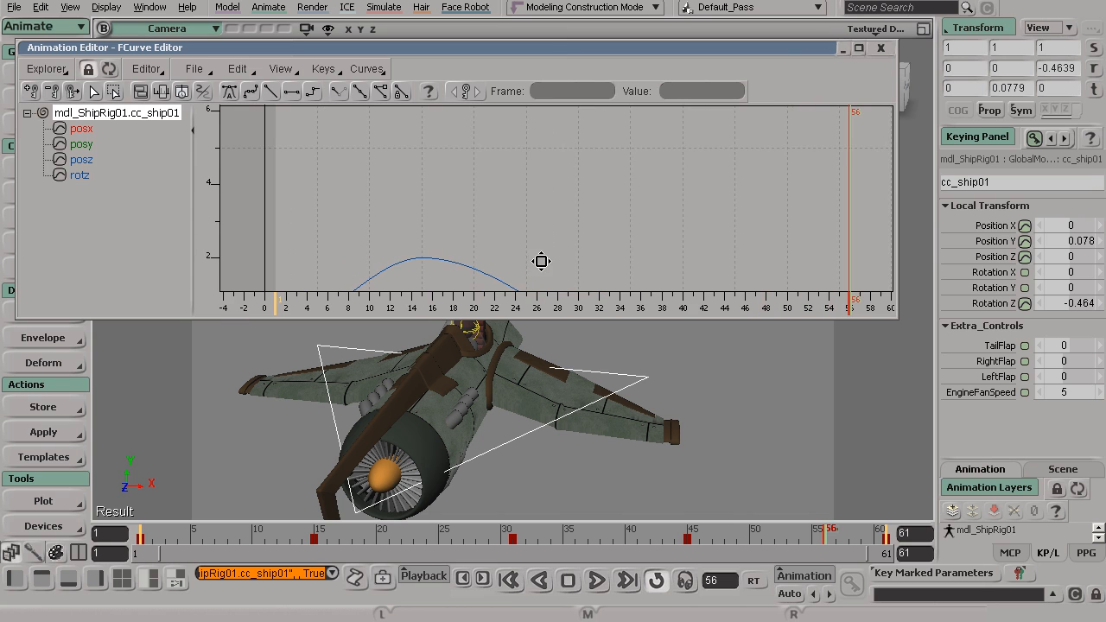
key(a)
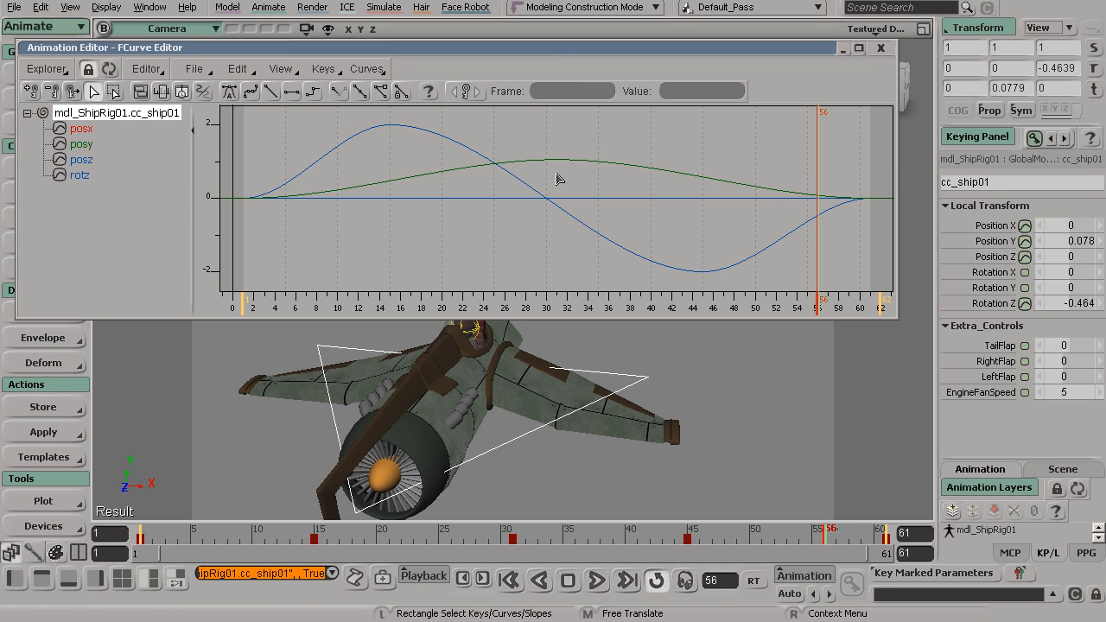
Select the rotz curve to check its keys, deselect it, and enable Keys on Unselected Curves.
click(448, 141)
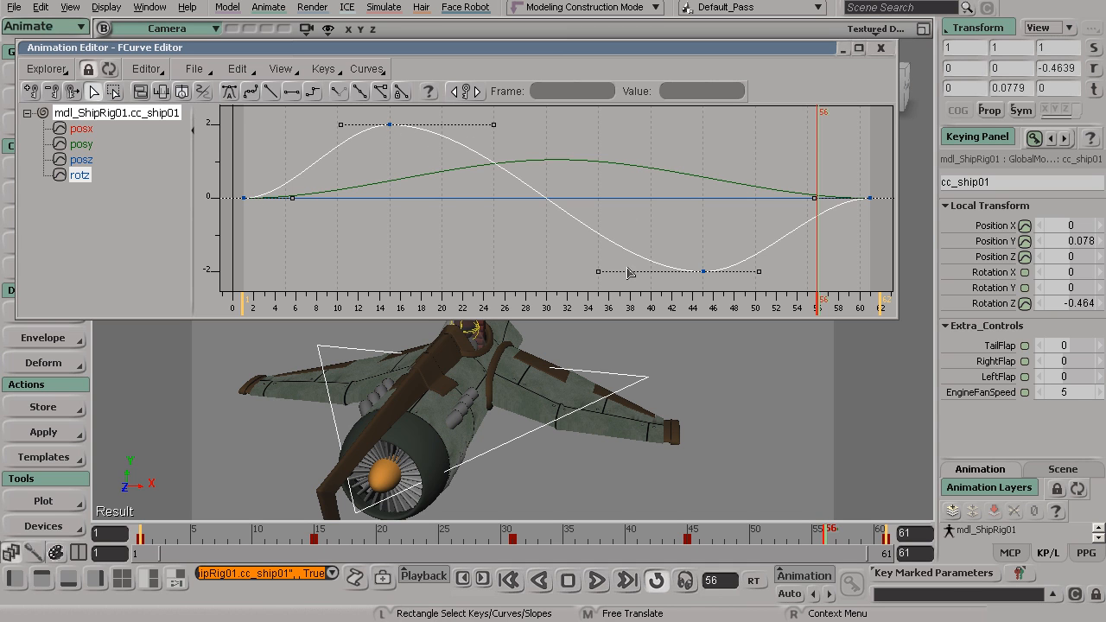
click(414, 219)
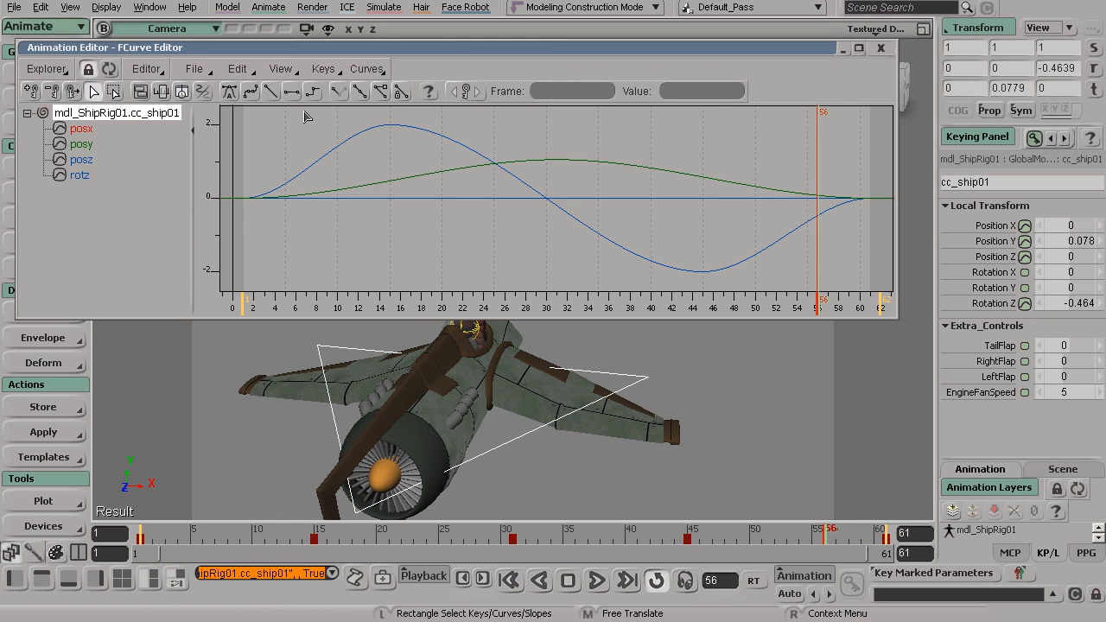
click(280, 69)
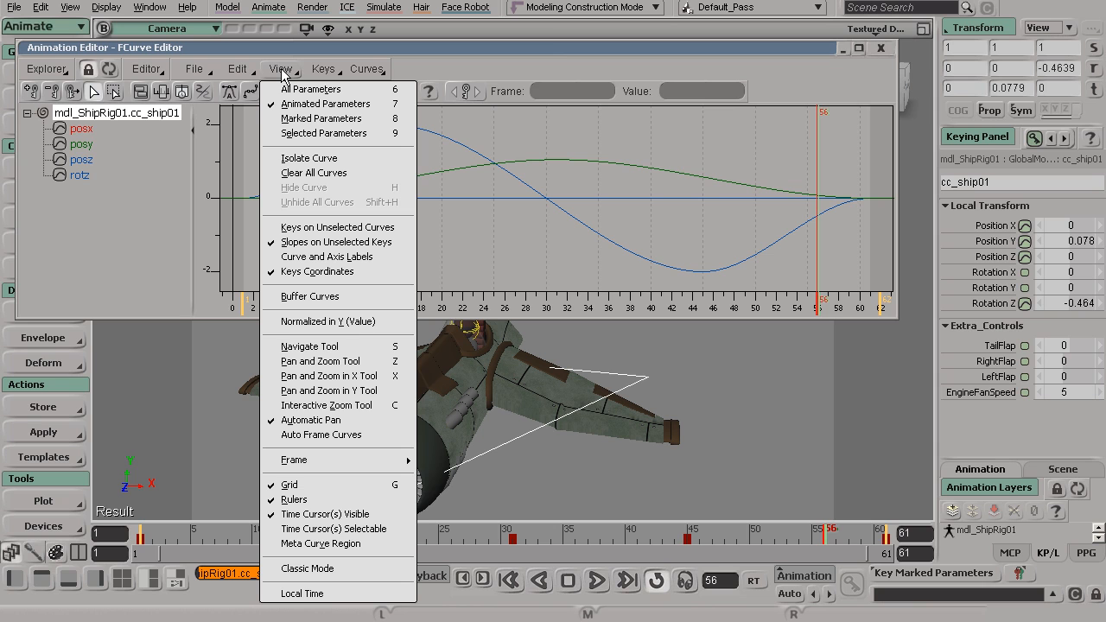
click(317, 228)
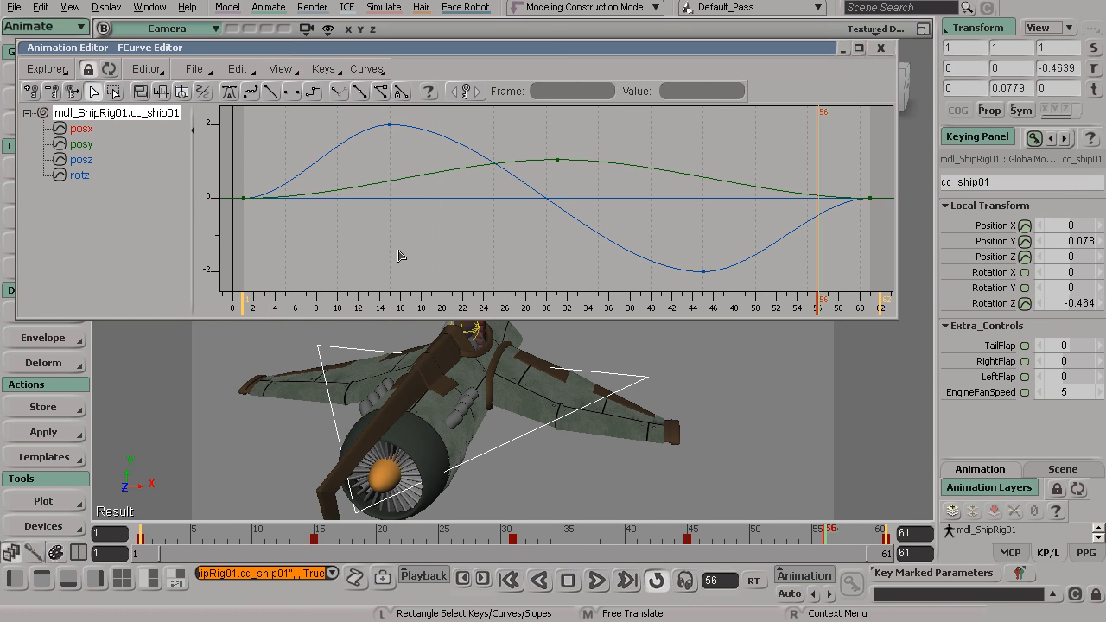
Try region-selecting keys on the unselected curves, including the rotz key at frame 15, and clear the selection.
drag(416, 151, 366, 118)
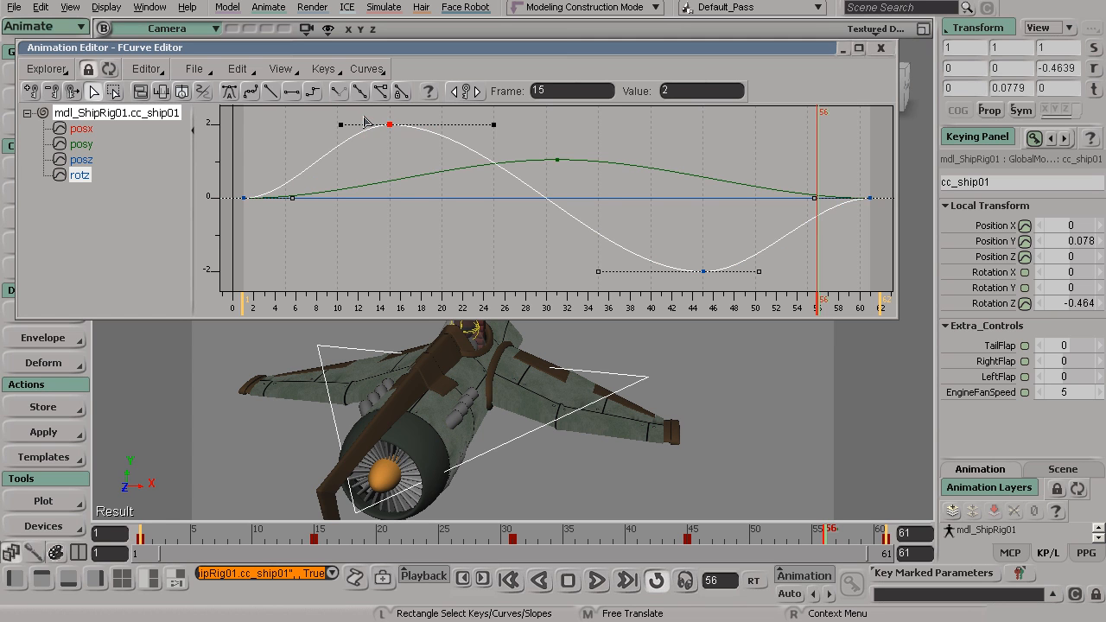
click(707, 136)
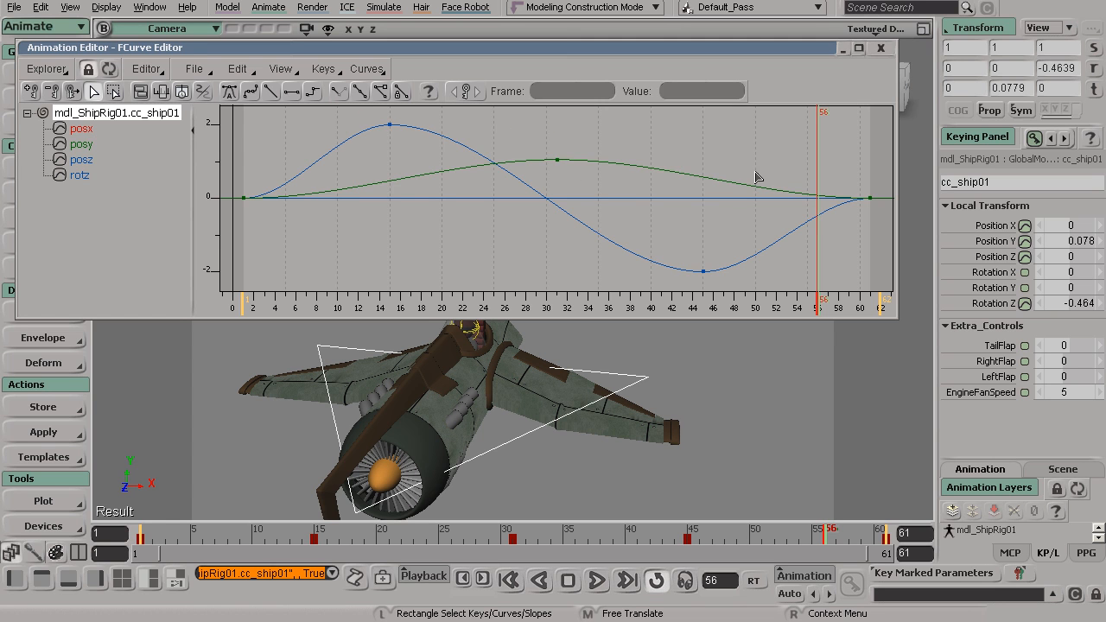
drag(622, 202, 529, 139)
click(529, 139)
drag(436, 138, 370, 112)
click(305, 145)
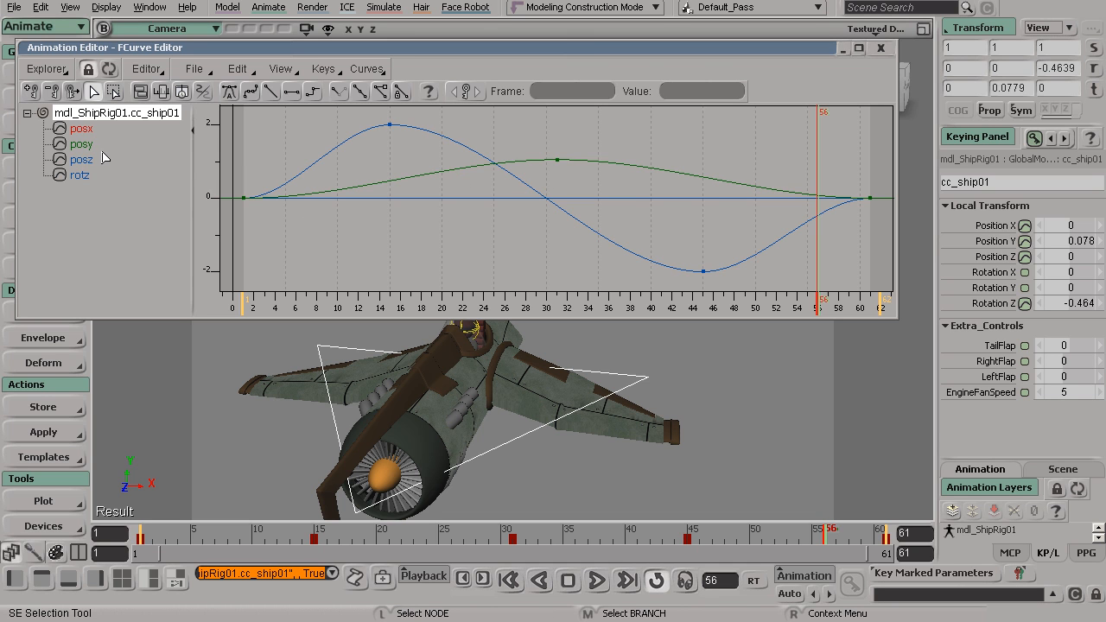
Switch the graph to show Selected Parameters only and display the posy curve.
click(280, 69)
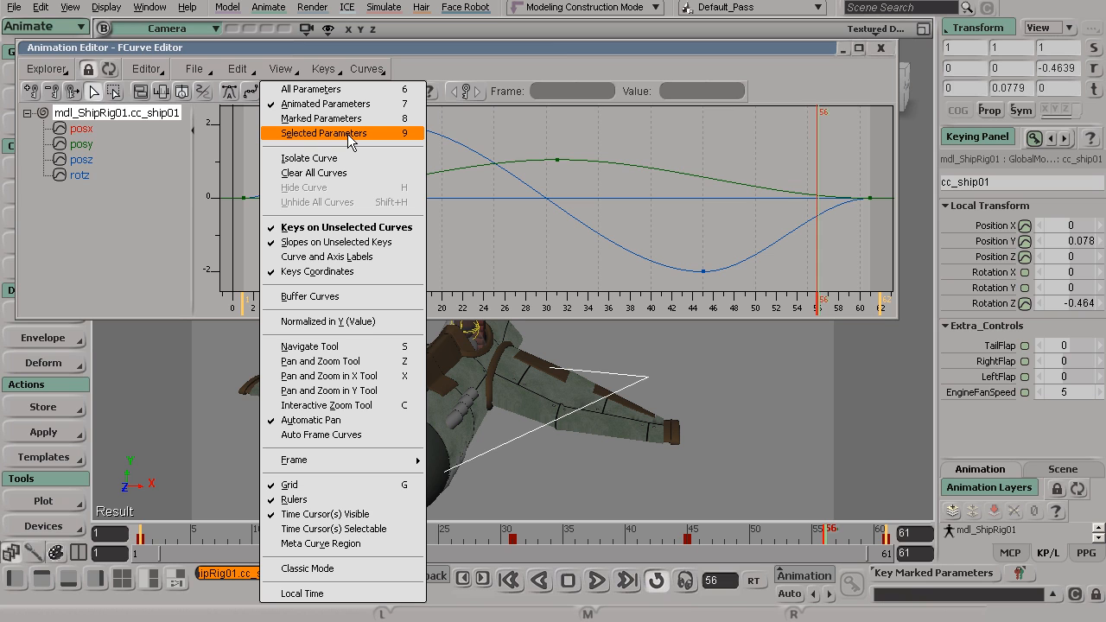
click(400, 141)
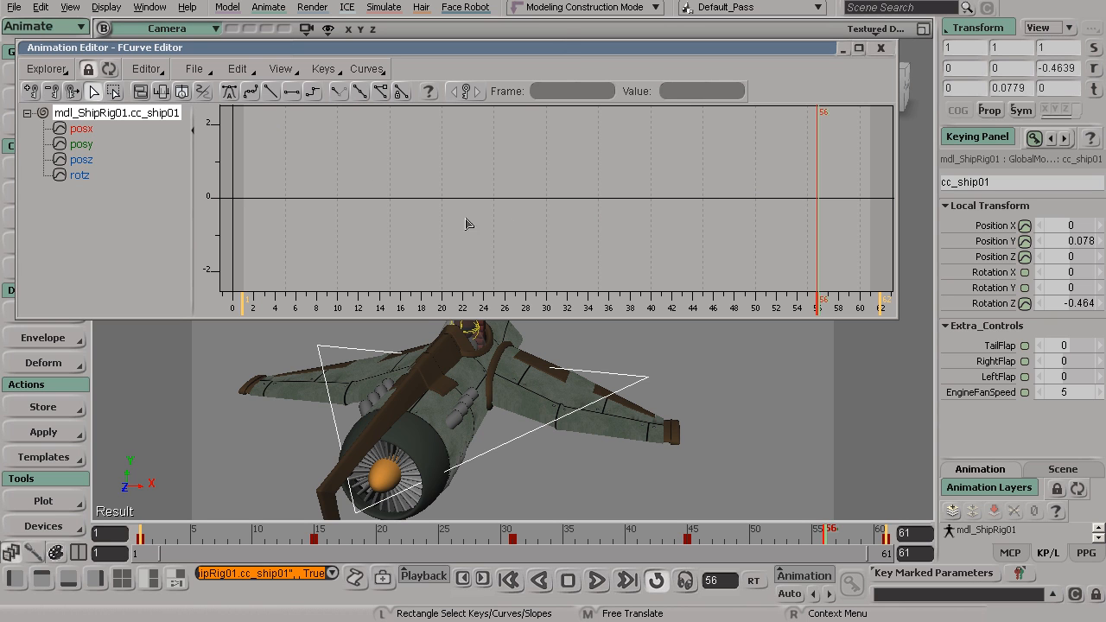
click(83, 145)
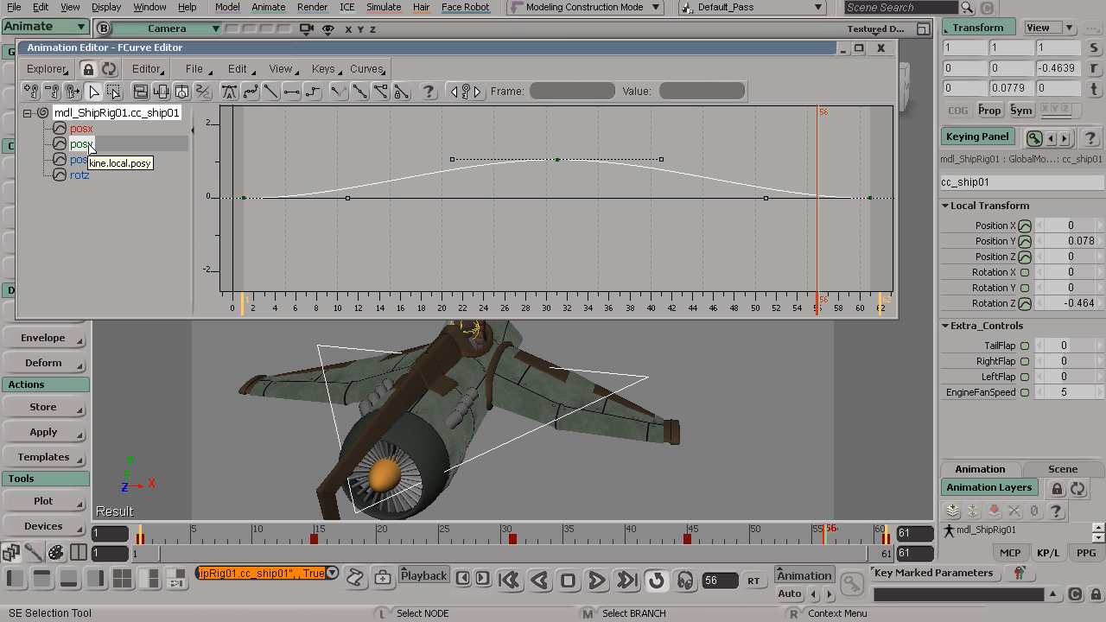
click(304, 196)
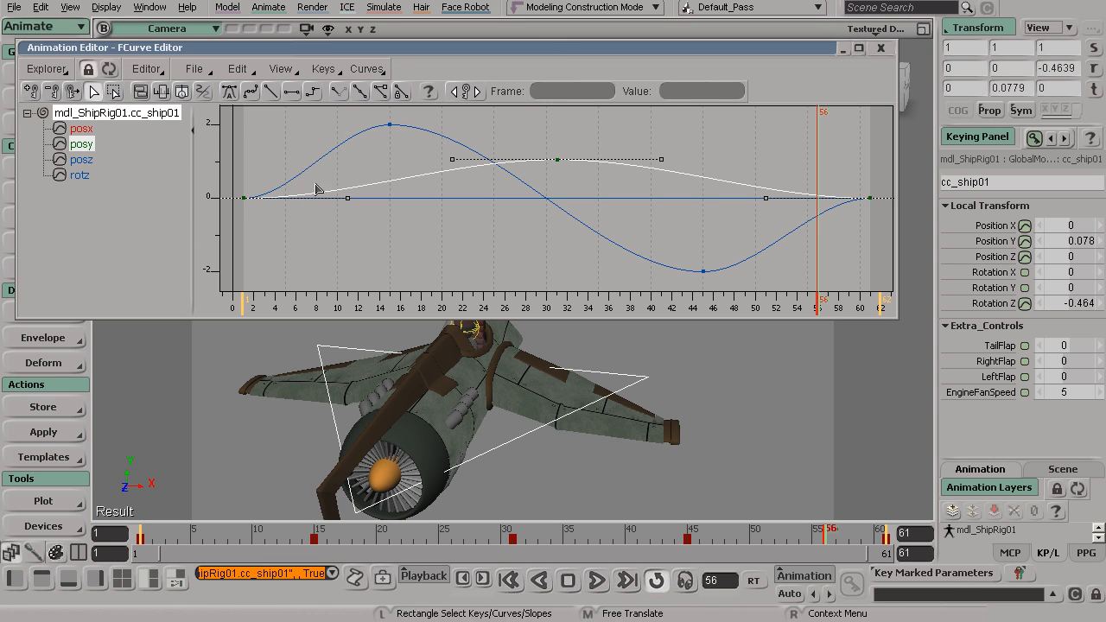
click(324, 69)
click(283, 70)
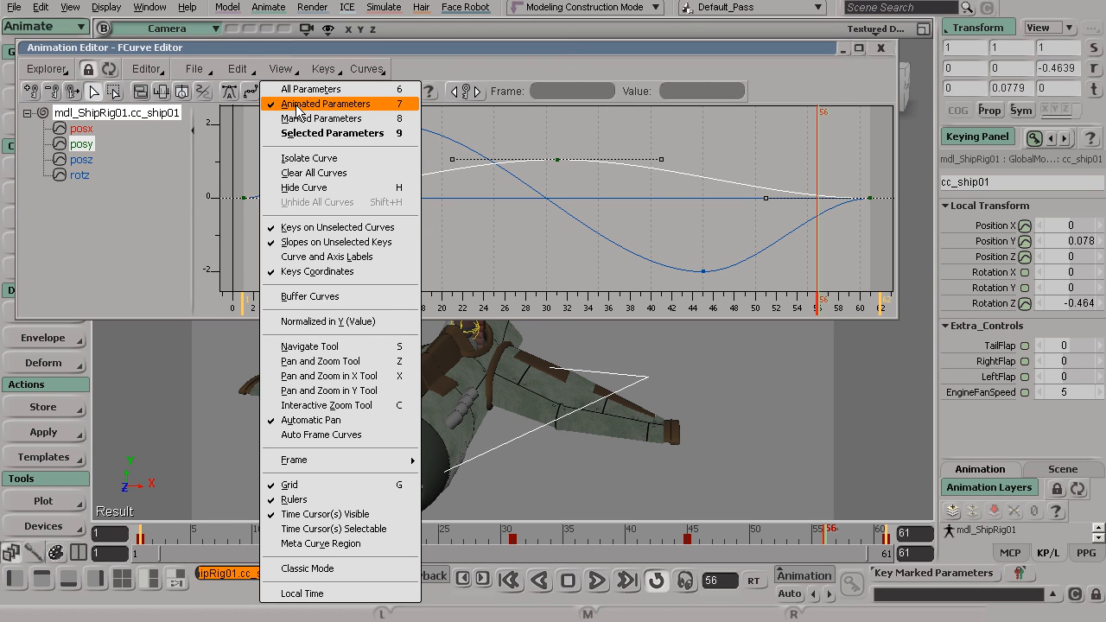
click(465, 128)
click(456, 154)
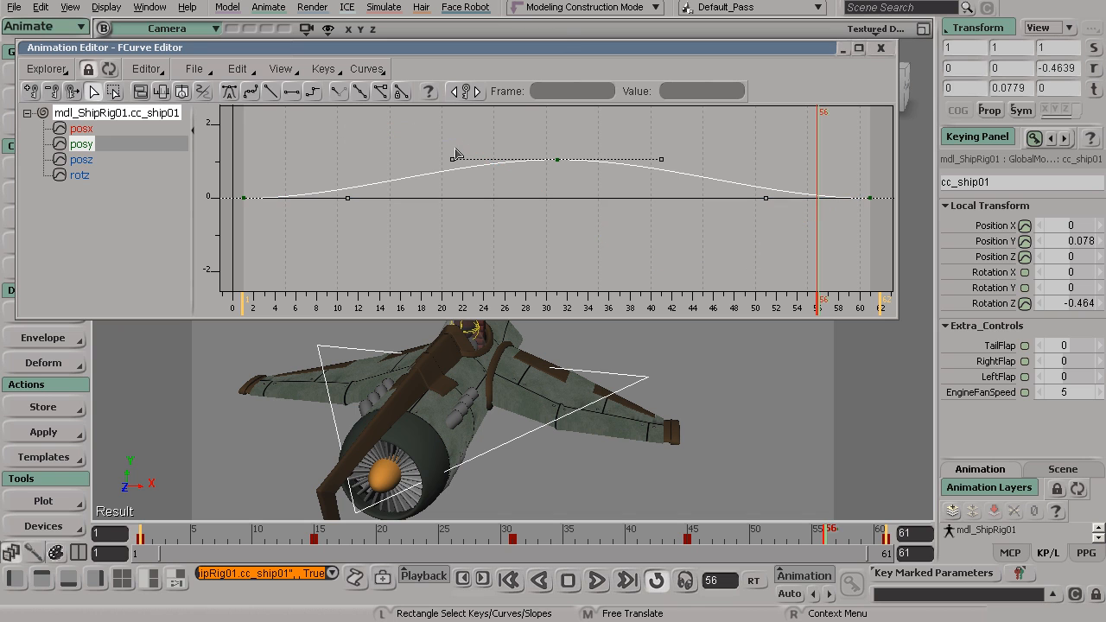
Review the posz, rotz and posy curves one at a time, ending with only rotz displayed.
click(86, 162)
click(85, 177)
click(87, 159)
click(87, 144)
click(86, 160)
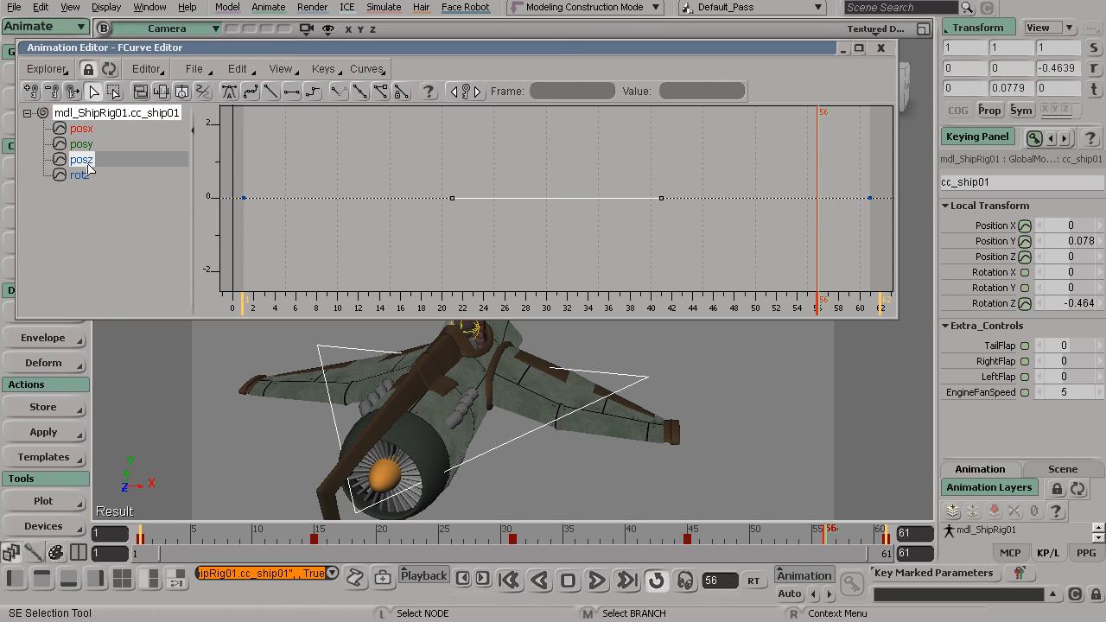
click(87, 176)
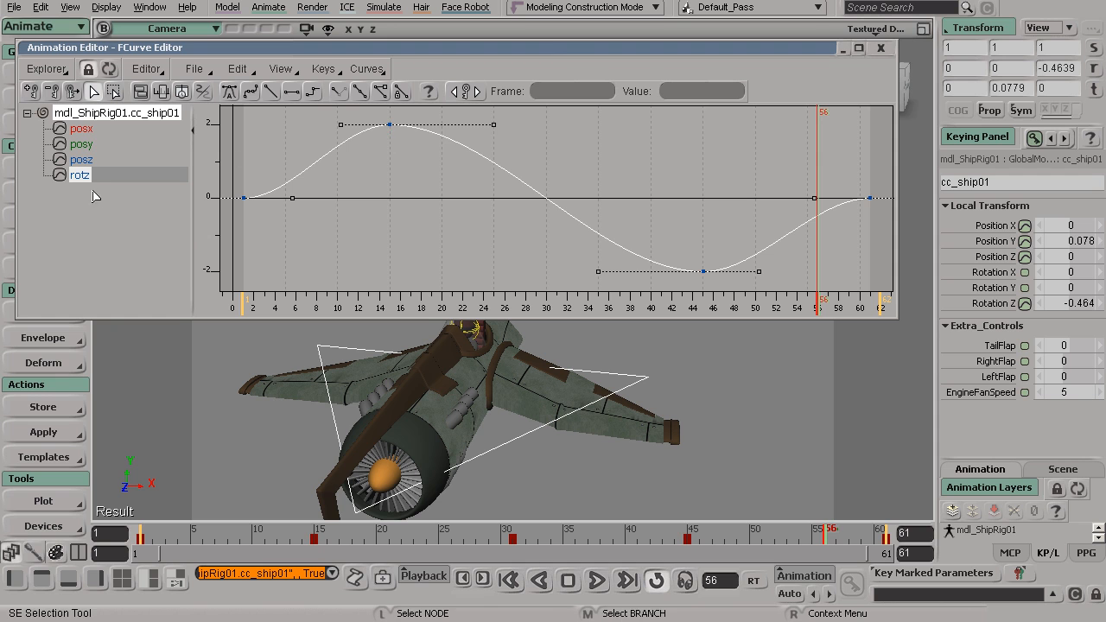
Try moving the rotz key at frame 15 to about frame 22, value 1.3, and undo the move.
click(391, 126)
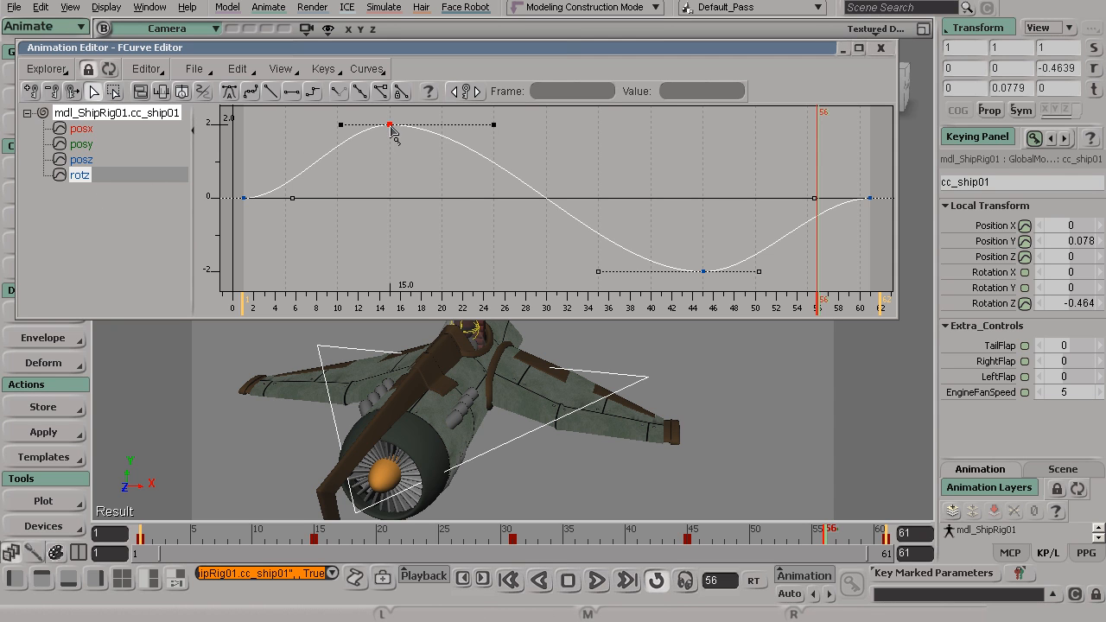
key(s)
right_drag(461, 197, 411, 183)
drag(411, 183, 412, 204)
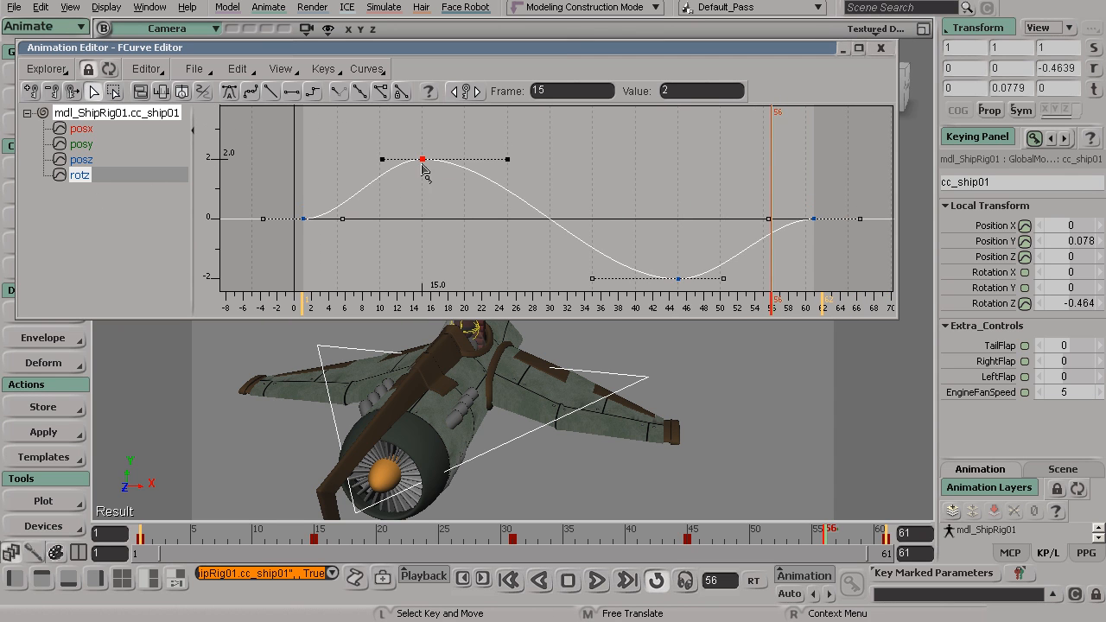
drag(423, 167, 478, 192)
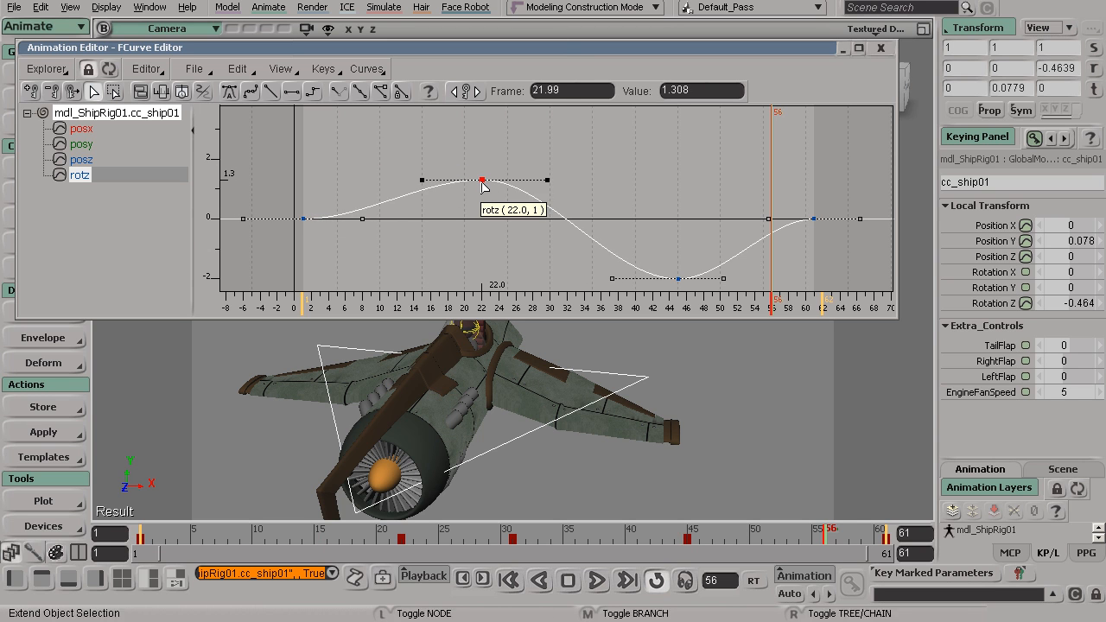
key(ctrl+z)
Reposition the rotz curve's upper peak key freehand, ending at about frame 13.8 with a value of about 1.42.
drag(422, 159, 455, 183)
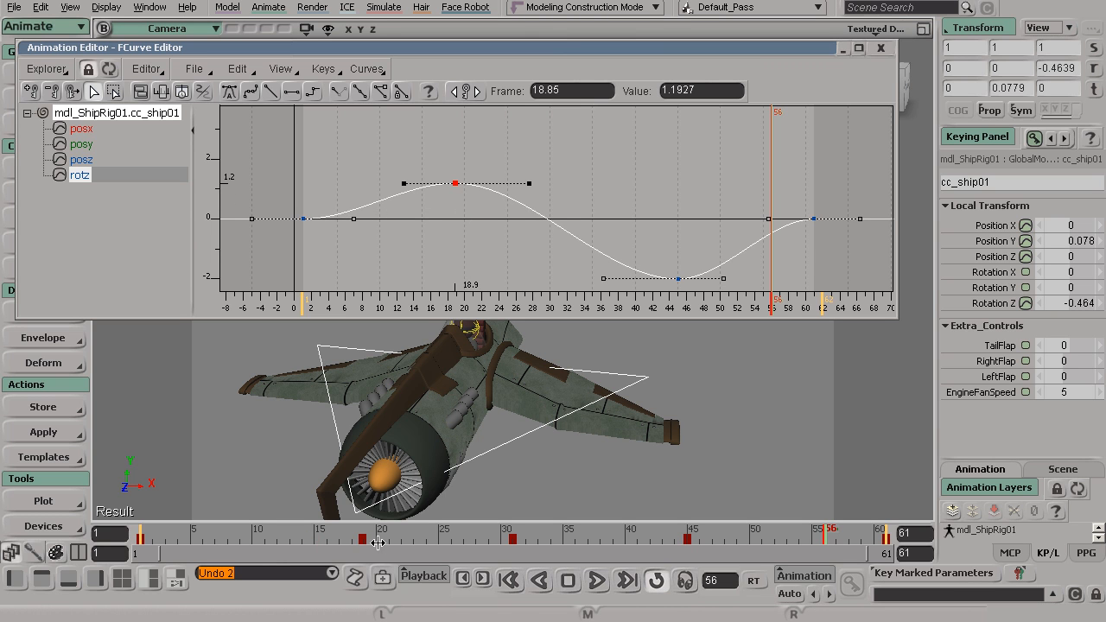
mouse_move(455, 183)
mouse_down()
mouse_move(430, 167)
mouse_move(402, 194)
mouse_move(458, 174)
mouse_move(451, 184)
mouse_up()
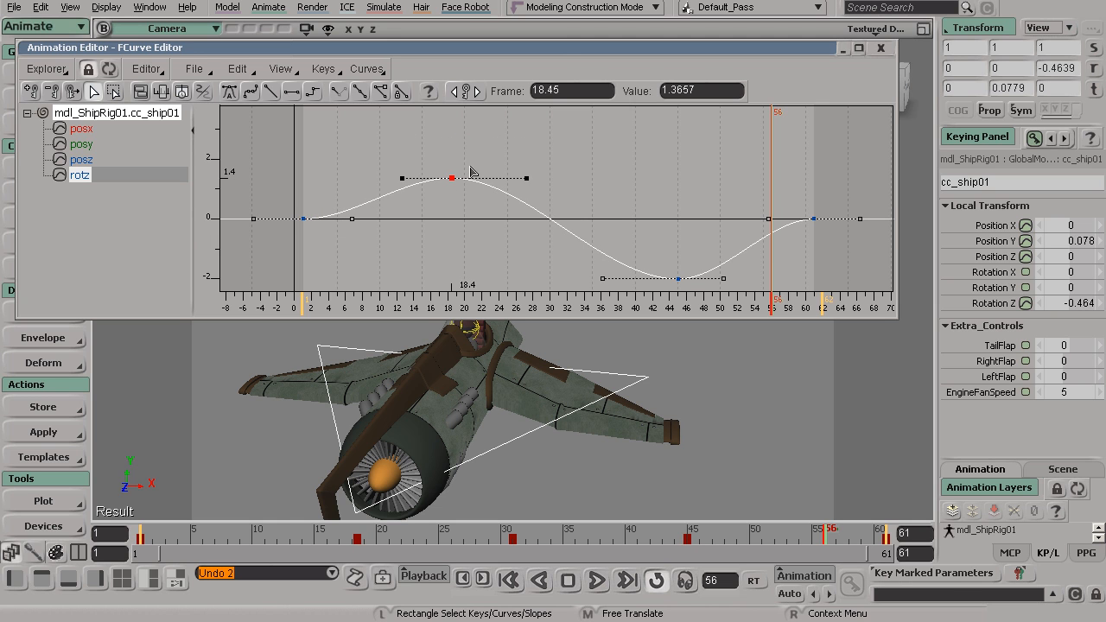
middle_drag(613, 195, 537, 200)
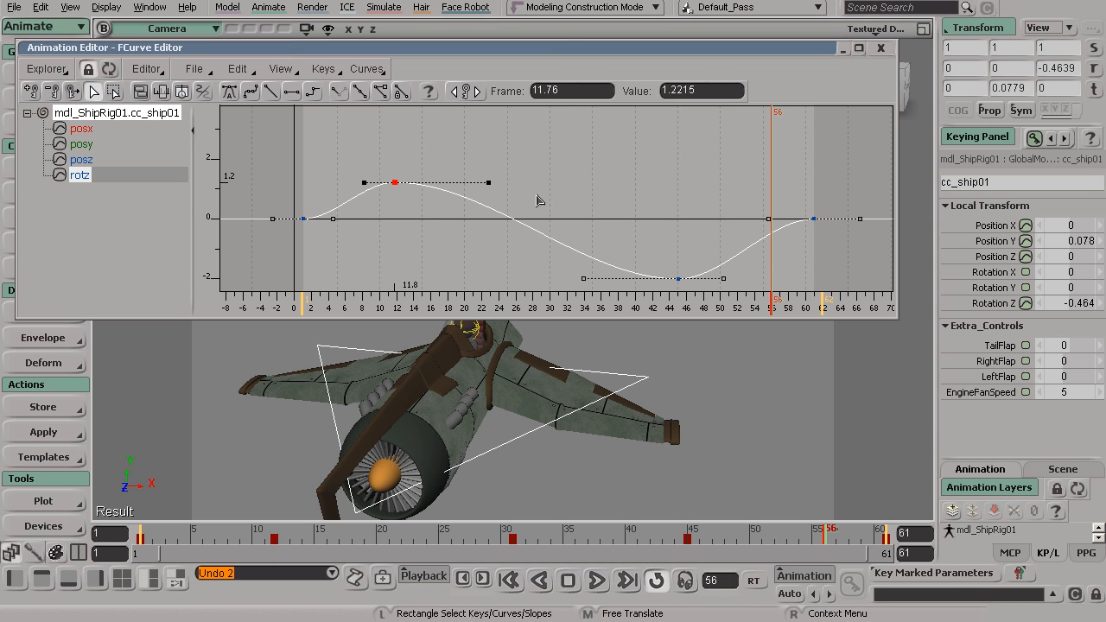
mouse_move(399, 192)
middle_down()
mouse_move(484, 175)
mouse_move(399, 177)
mouse_move(403, 186)
middle_up()
mouse_move(592, 183)
middle_down()
mouse_move(622, 173)
mouse_move(696, 193)
mouse_move(575, 198)
mouse_move(676, 178)
mouse_move(577, 197)
mouse_move(642, 175)
mouse_move(545, 167)
mouse_move(544, 199)
mouse_move(572, 167)
mouse_move(613, 180)
mouse_move(587, 173)
middle_up()
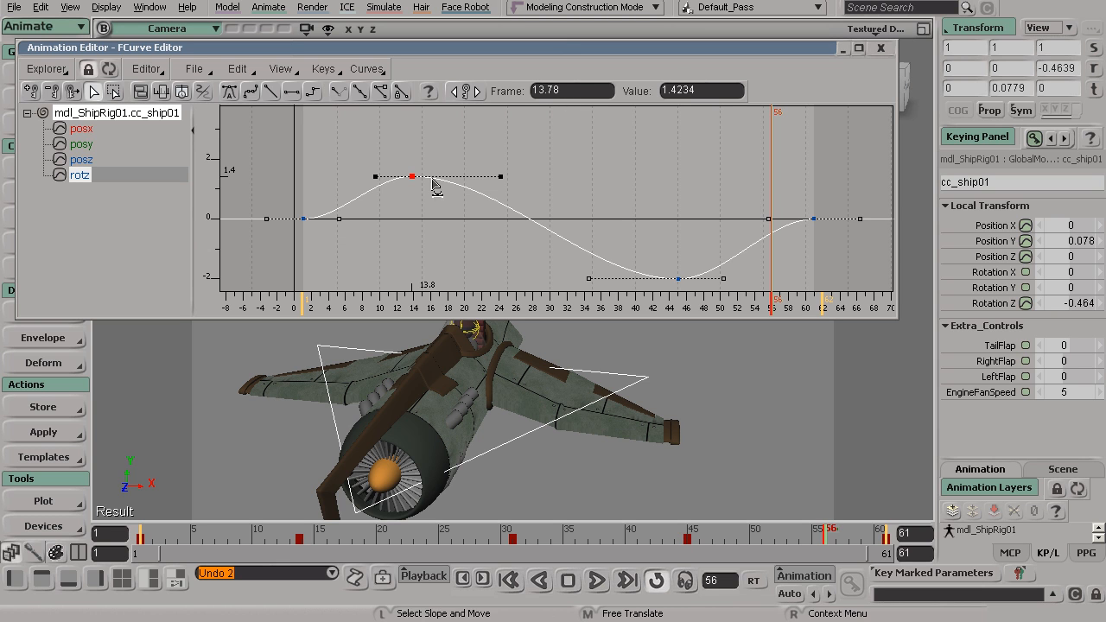
Move the rotz curve's upper peak key to frame 15 and set its value to 2.
click(577, 89)
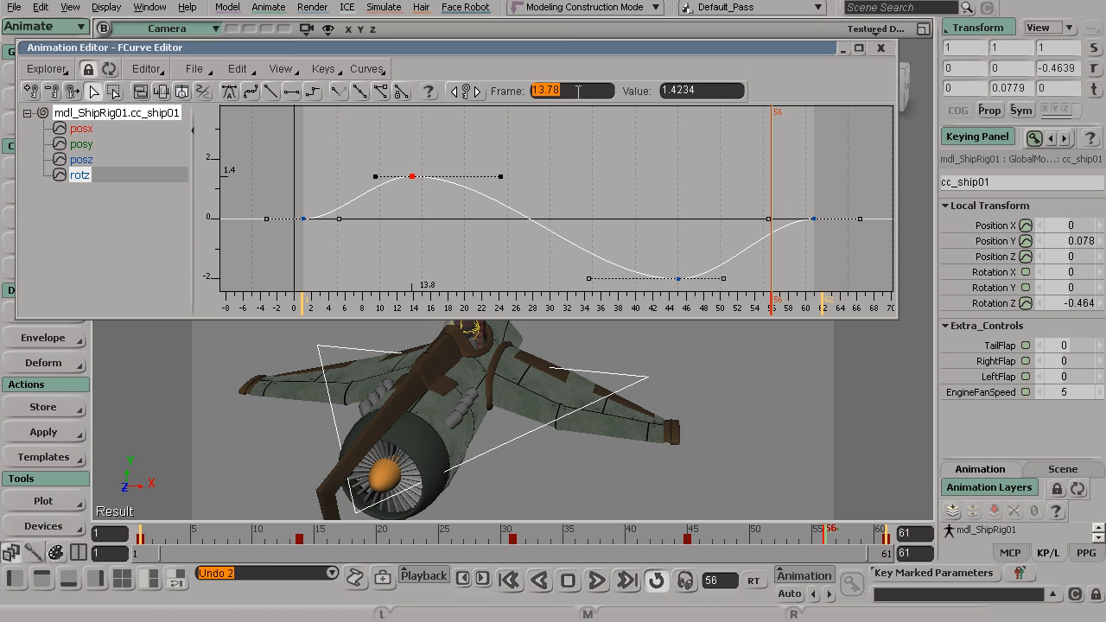
text(15)
key(Return)
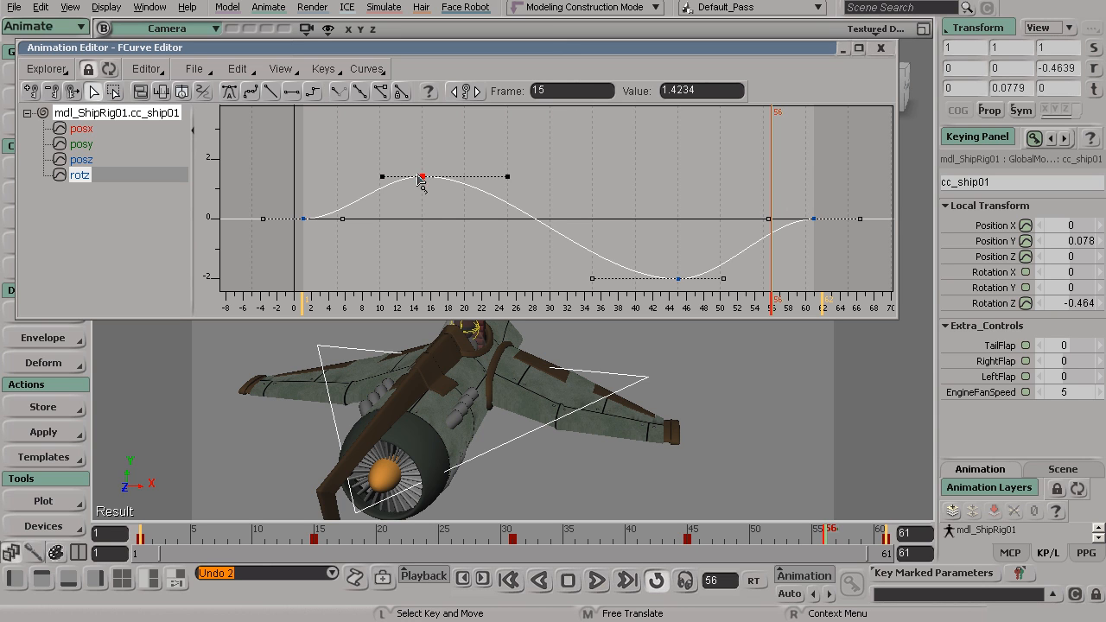
click(703, 93)
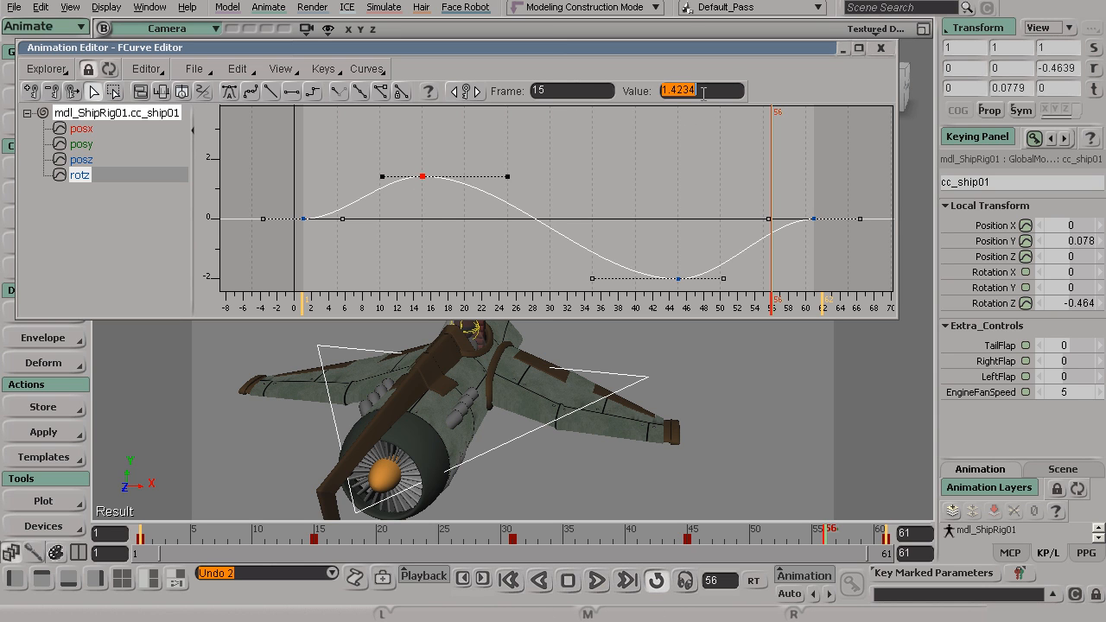
text(2)
key(Return)
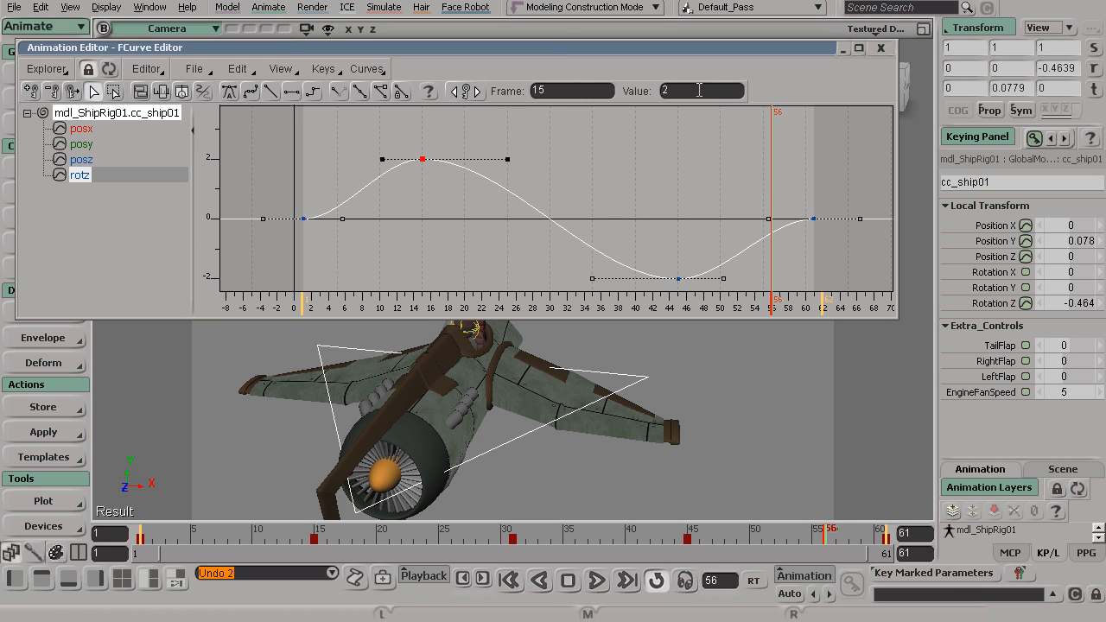
Try offsetting the rotz peak key at frame 15 by +2 frames to frame 17, and undo the change.
drag(642, 213, 707, 296)
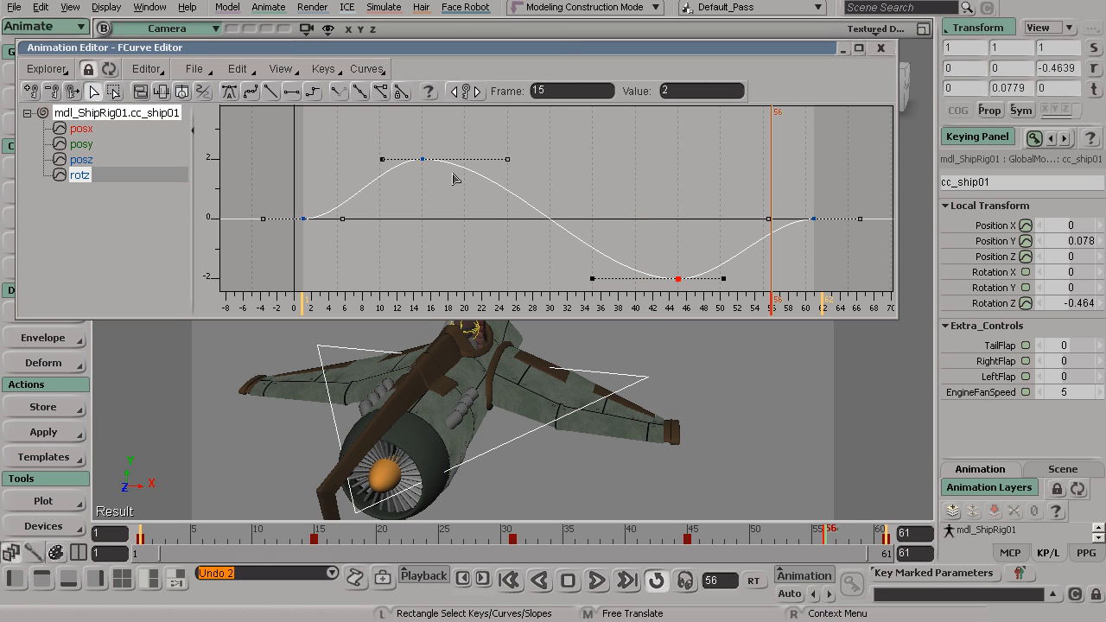
drag(415, 129, 460, 202)
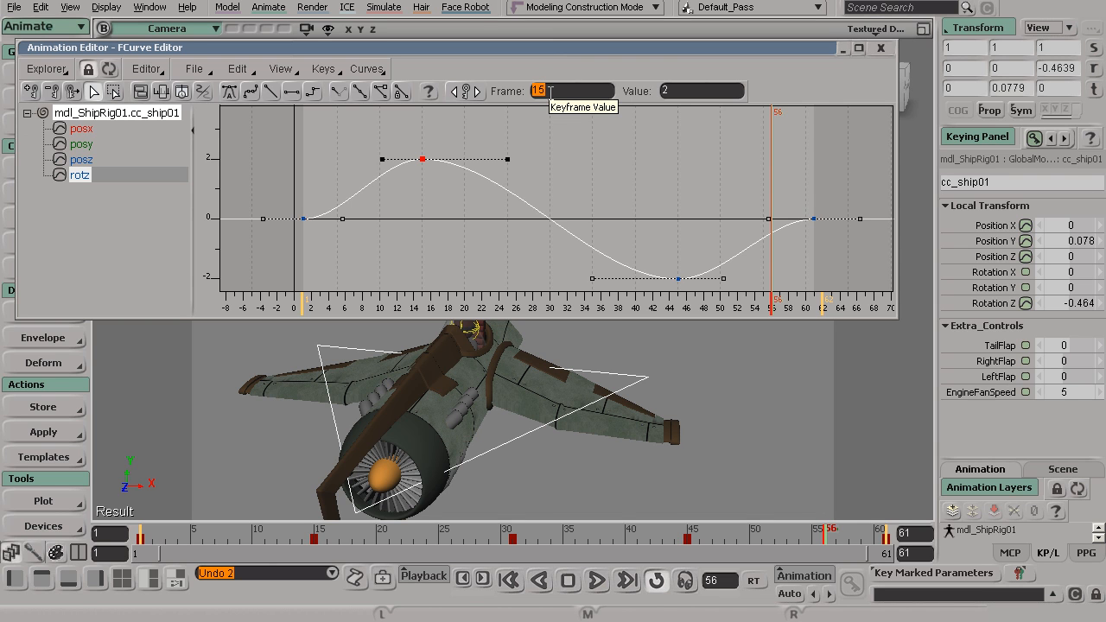
text(+2)
key(Return)
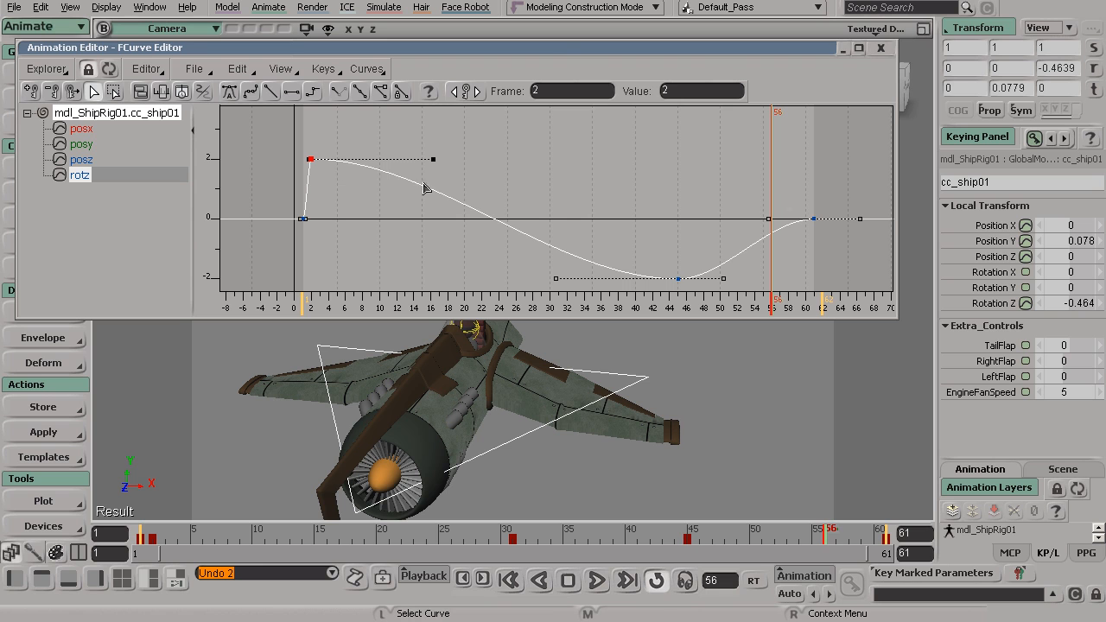
key(ctrl+z)
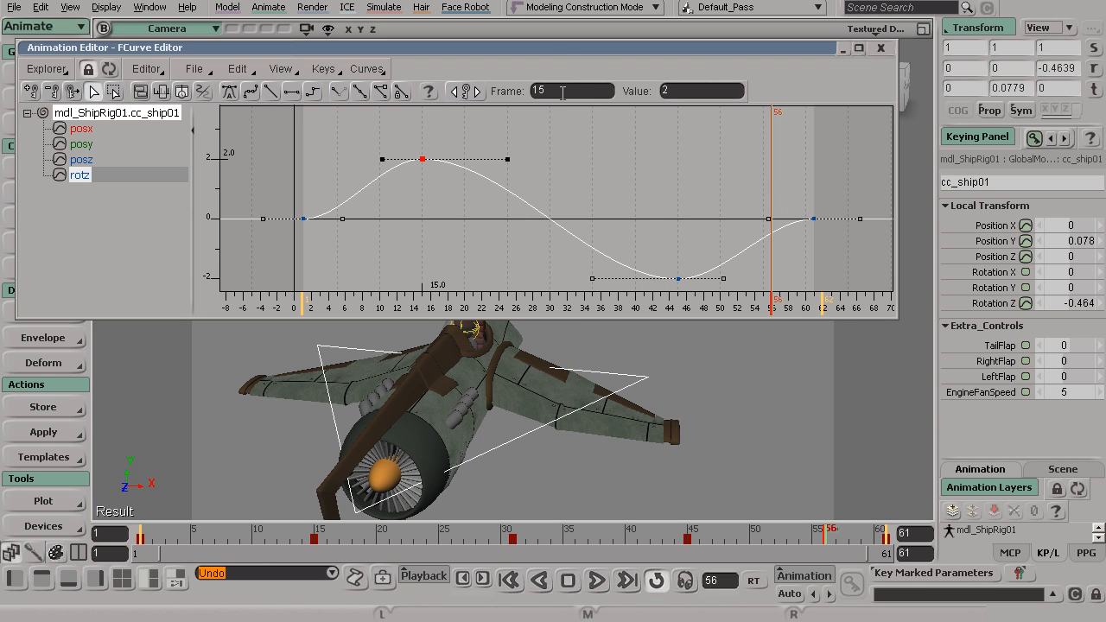
key(Return)
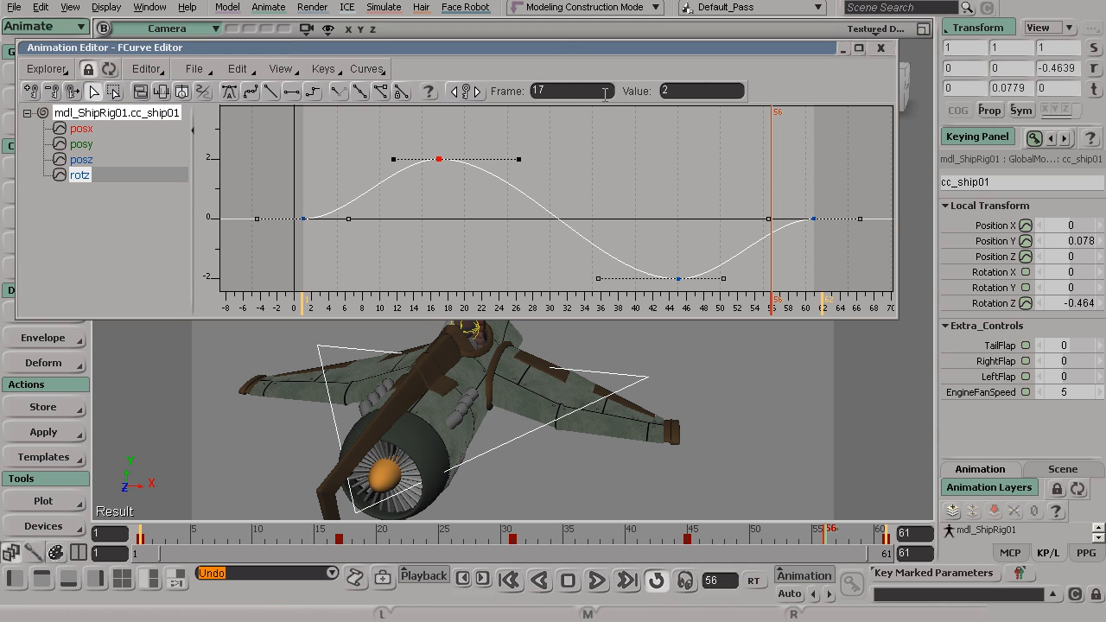
key(ctrl+z)
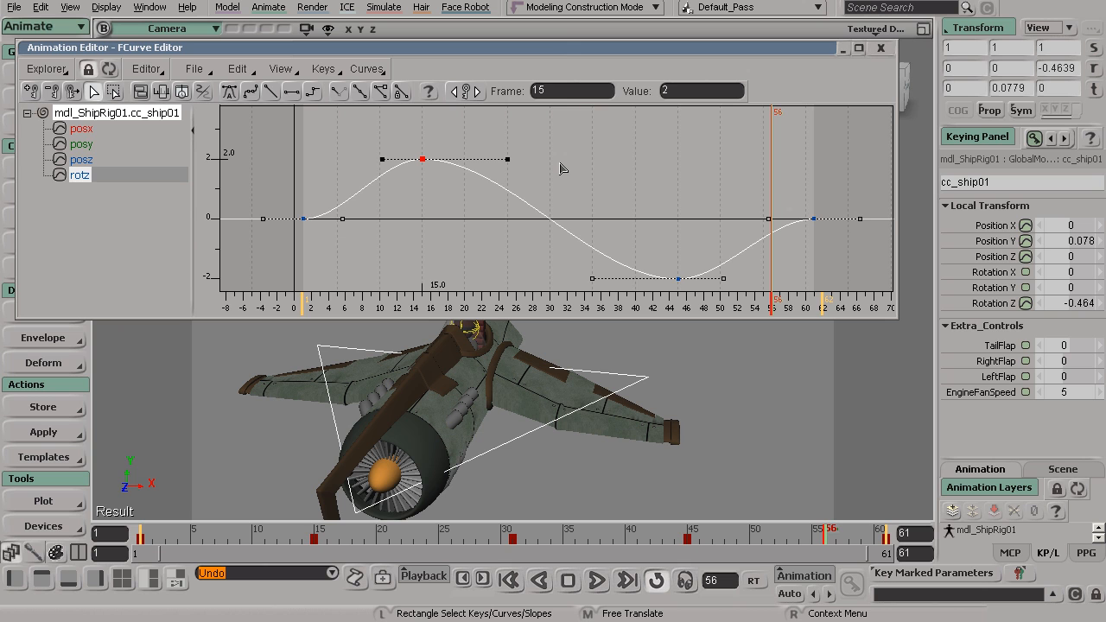
Copy the rotz key at frame 15 and paste it at frame 24.
click(605, 188)
drag(417, 146, 457, 178)
key(z)
mouse_move(466, 208)
mouse_down()
mouse_move(477, 224)
mouse_move(465, 208)
mouse_up()
key(z)
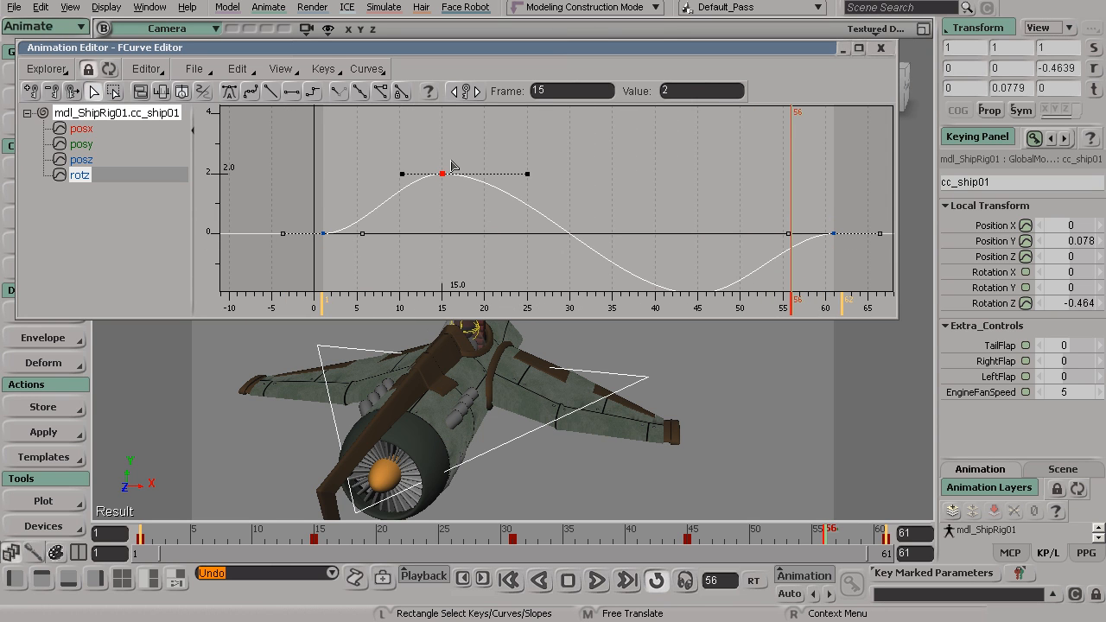
drag(404, 127, 484, 208)
click(484, 208)
drag(353, 527, 429, 550)
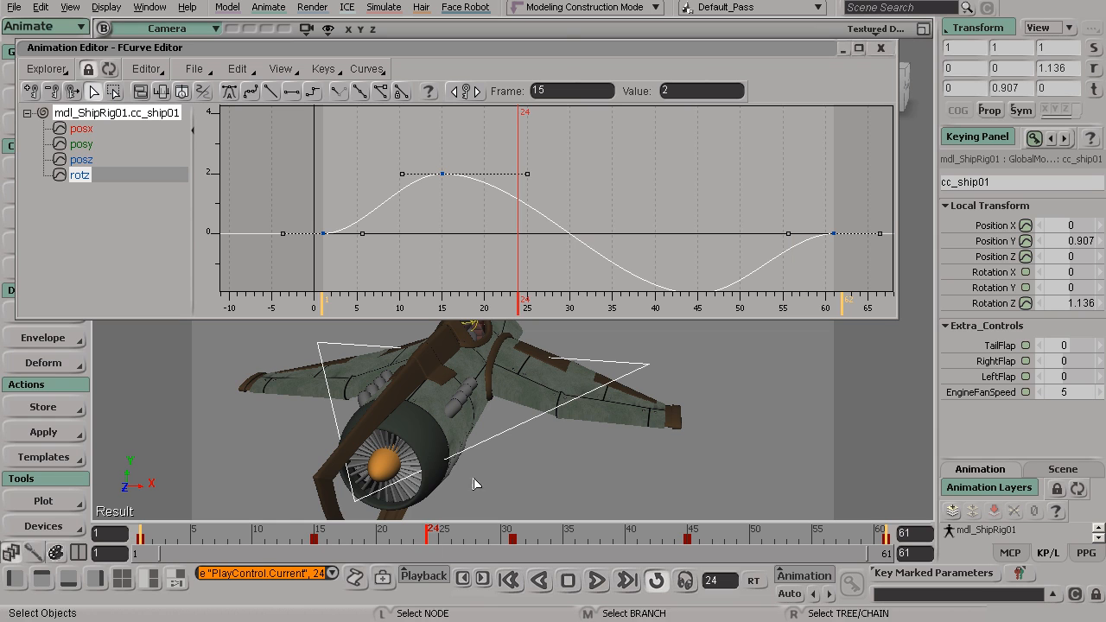
key(ctrl+v)
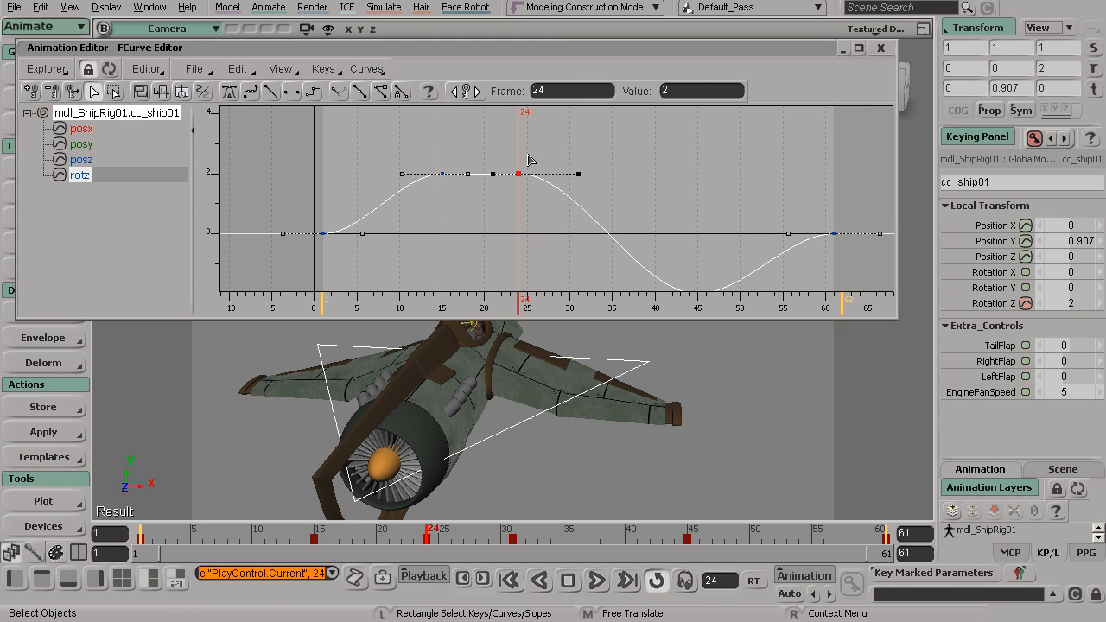
Delete the pasted rotz key at frame 24.
click(489, 134)
drag(491, 136, 563, 202)
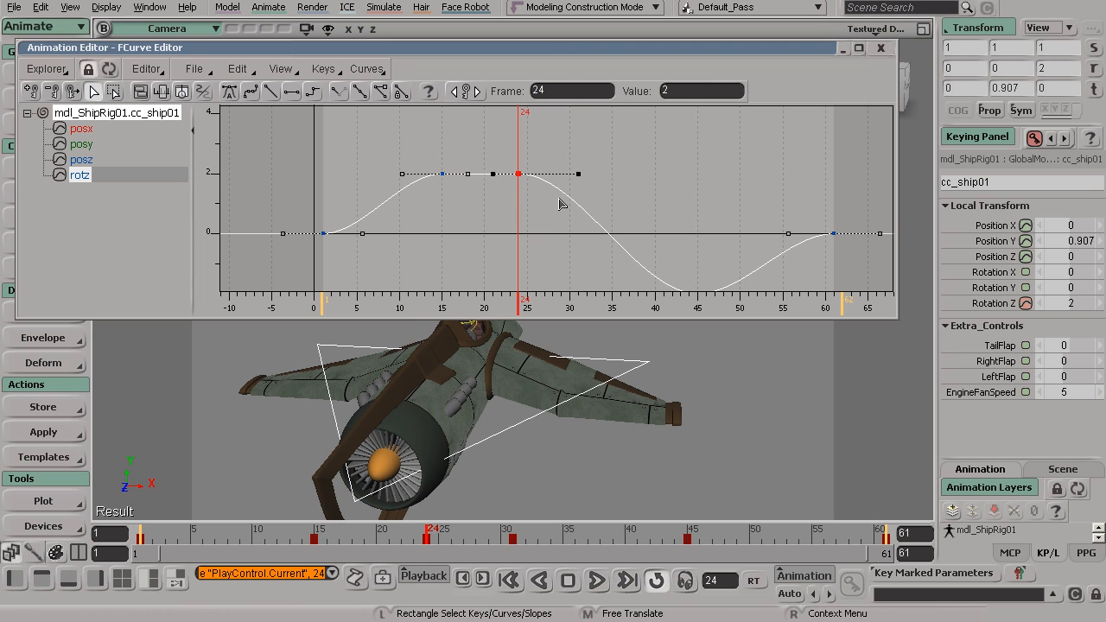
key(Delete)
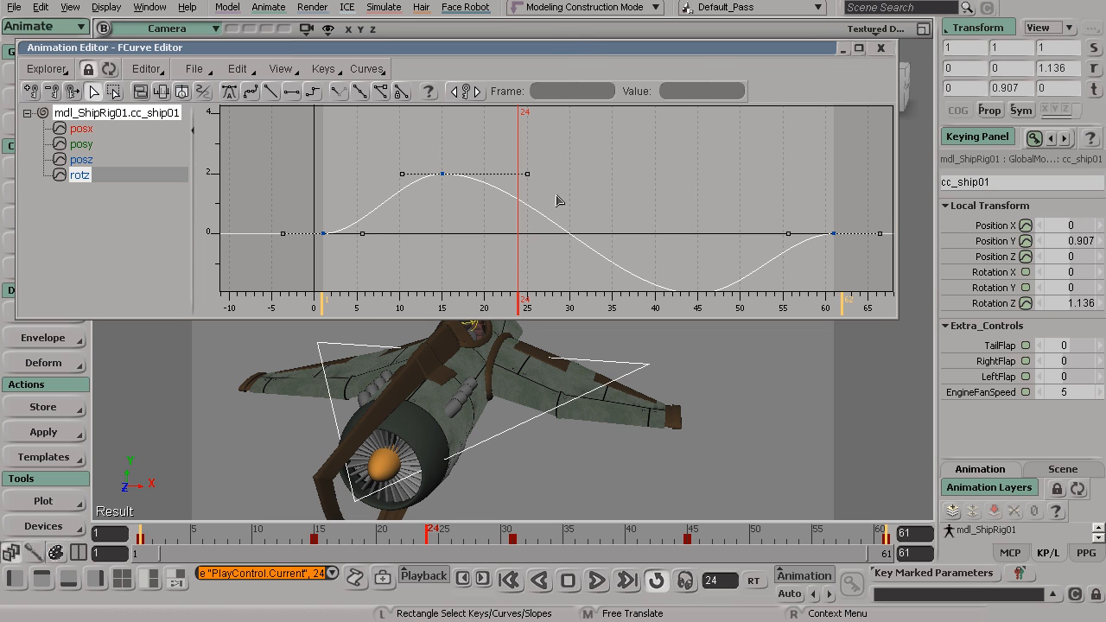
Adjust the outgoing slope handle of the rotz key at frame 15 freehand, ending nearly horizontal at about frame 28.
drag(415, 125, 480, 205)
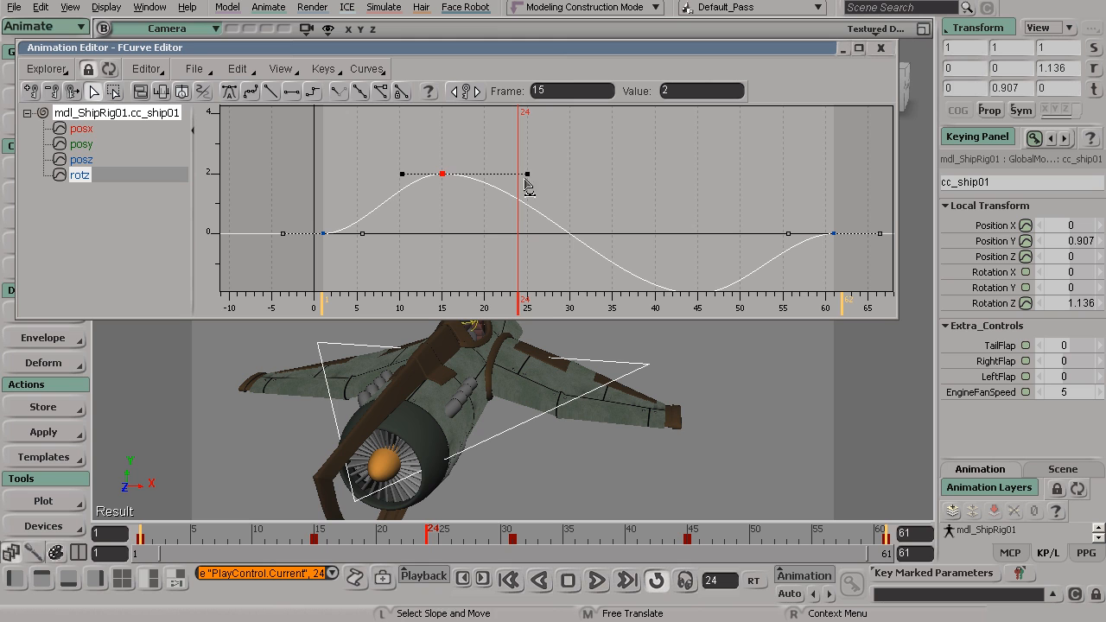
drag(527, 173, 640, 156)
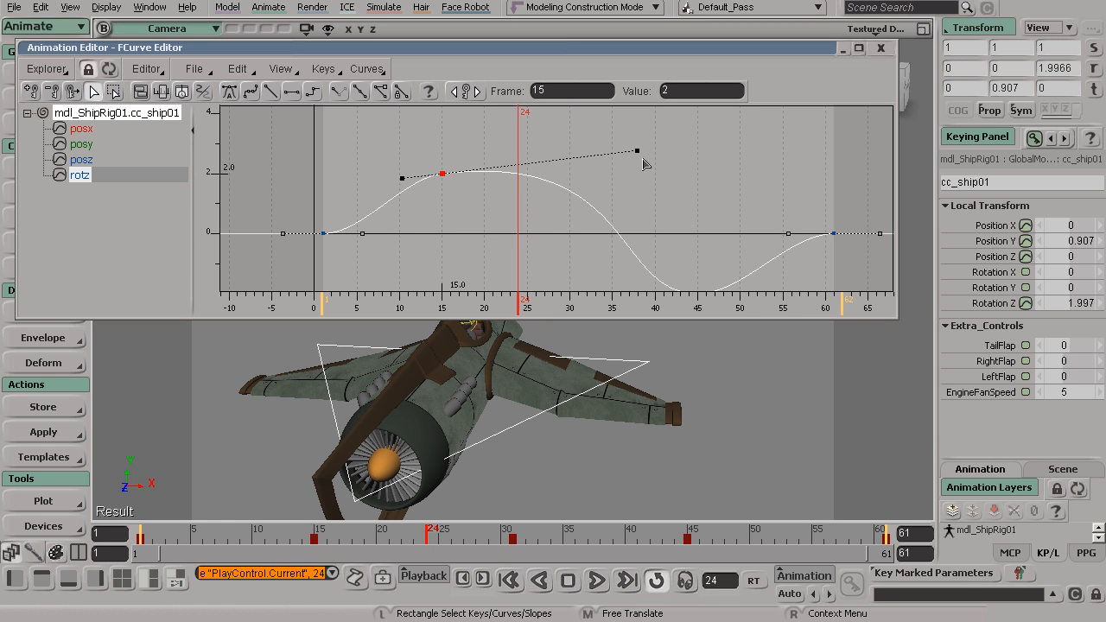
mouse_move(637, 152)
mouse_down()
mouse_move(593, 168)
mouse_move(627, 155)
mouse_up()
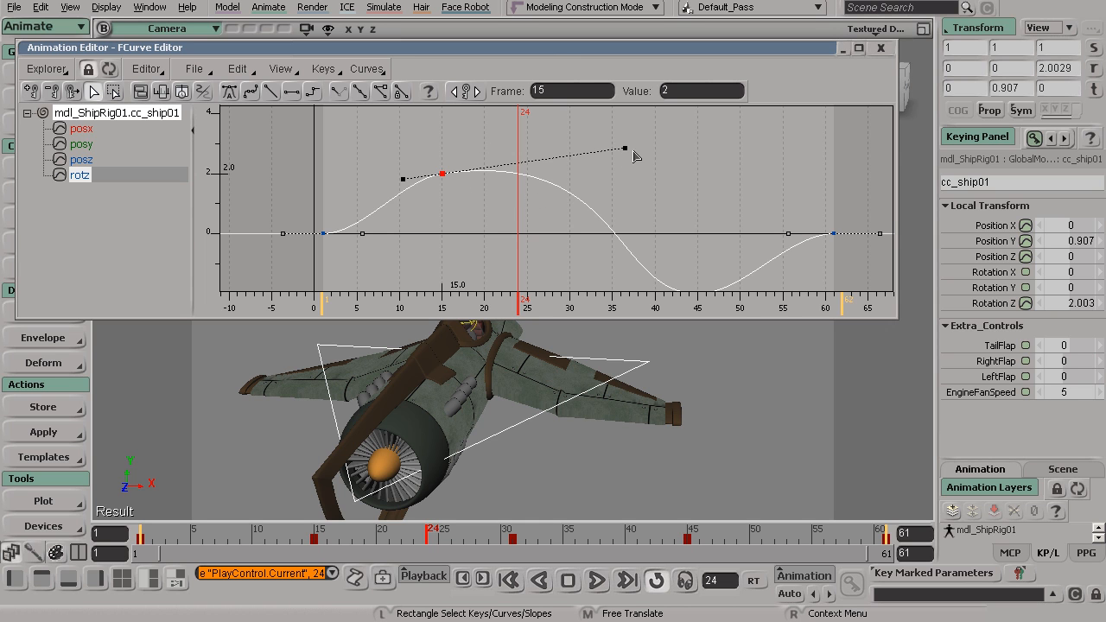
drag(627, 152, 608, 166)
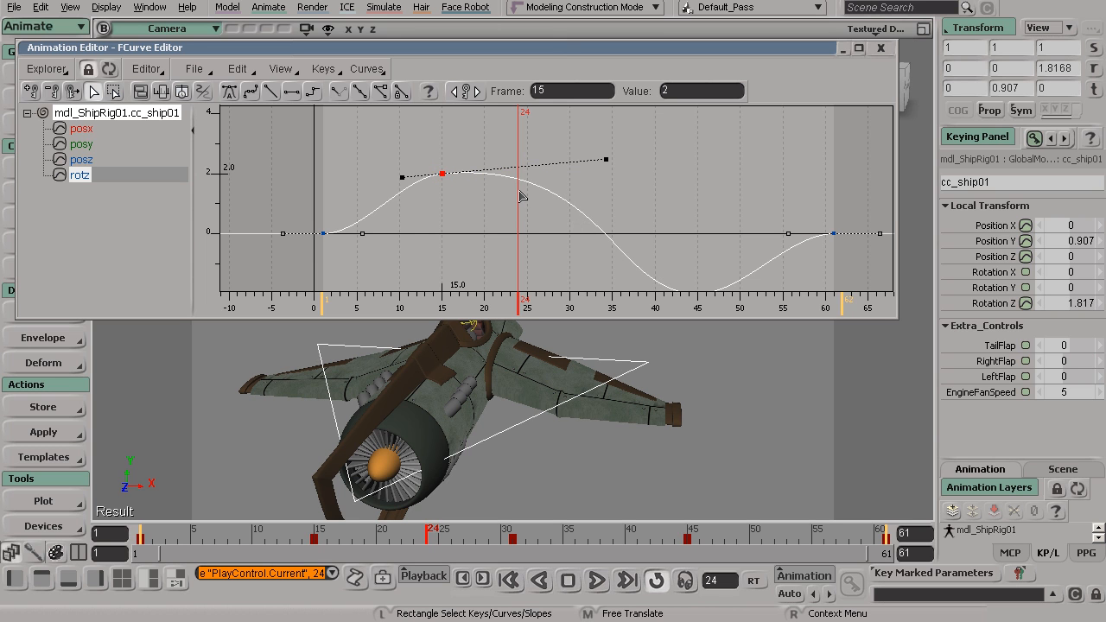
drag(606, 160, 630, 164)
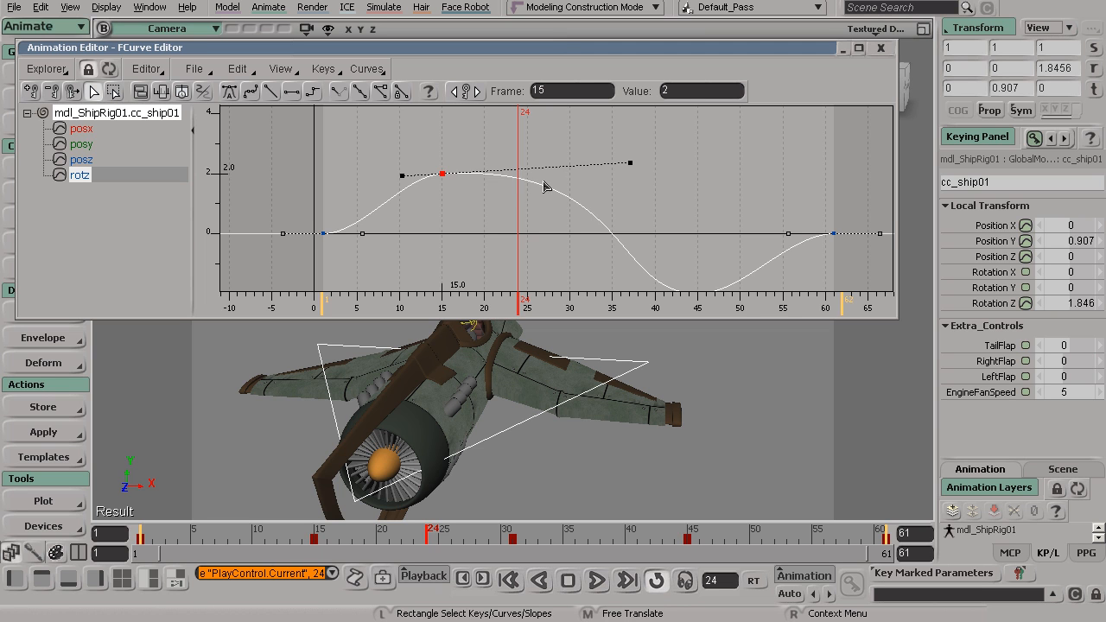
drag(629, 163, 556, 175)
Enable Buffer Curves and raise the frame 15 rotz key's outgoing slope handle to about frame 33, value 3.8.
click(281, 69)
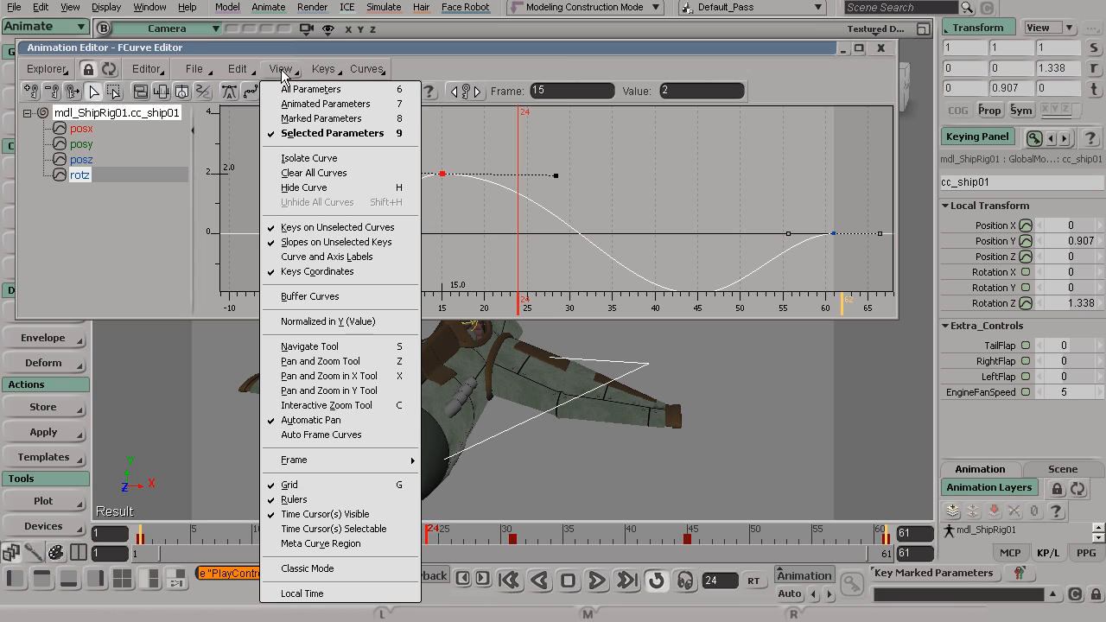
click(311, 299)
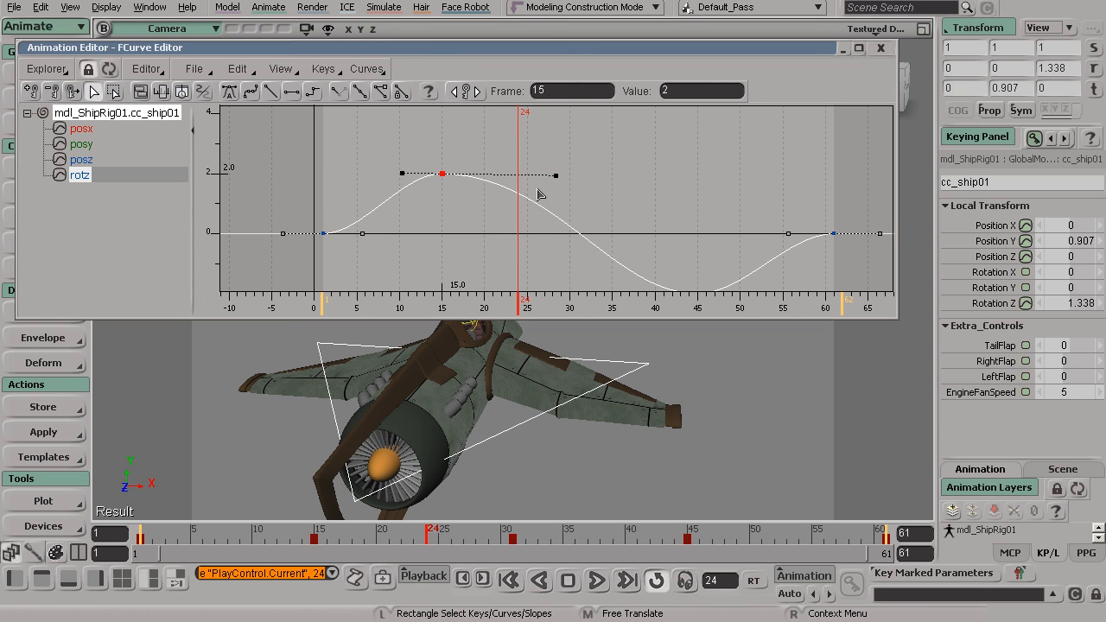
drag(557, 176, 596, 119)
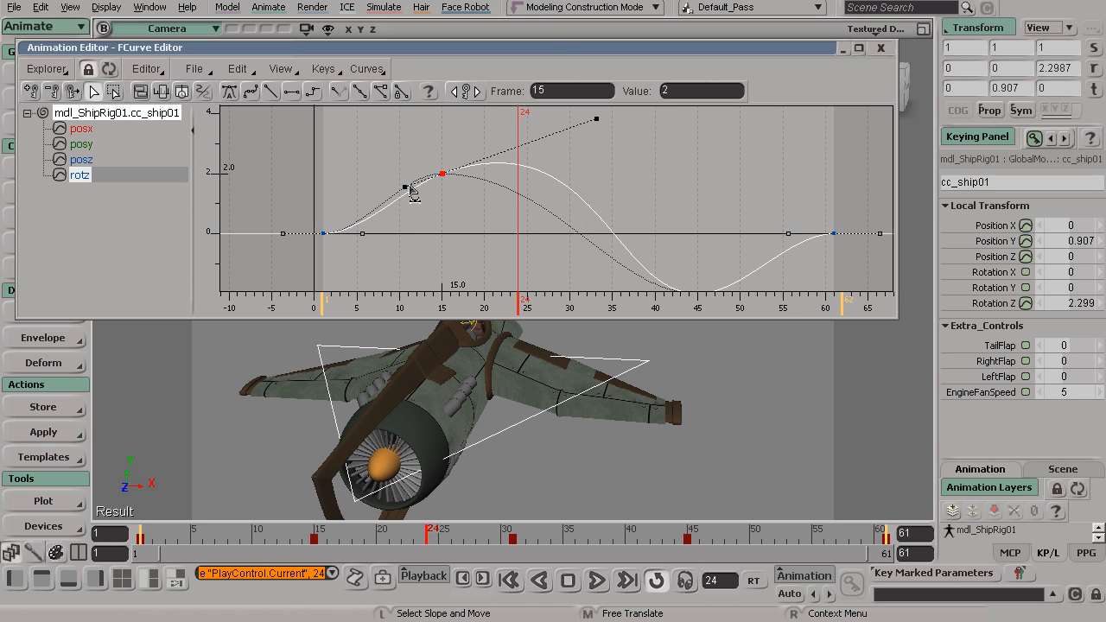
Swap the edited rotz curve with its buffer curve, and swap back to the edited version.
click(237, 69)
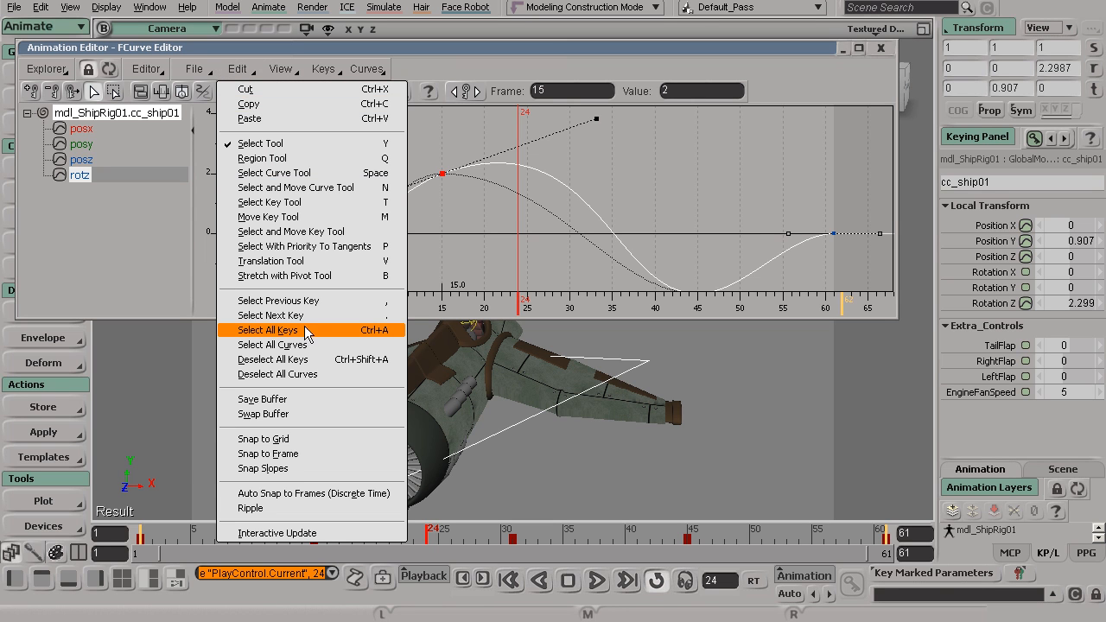
click(267, 414)
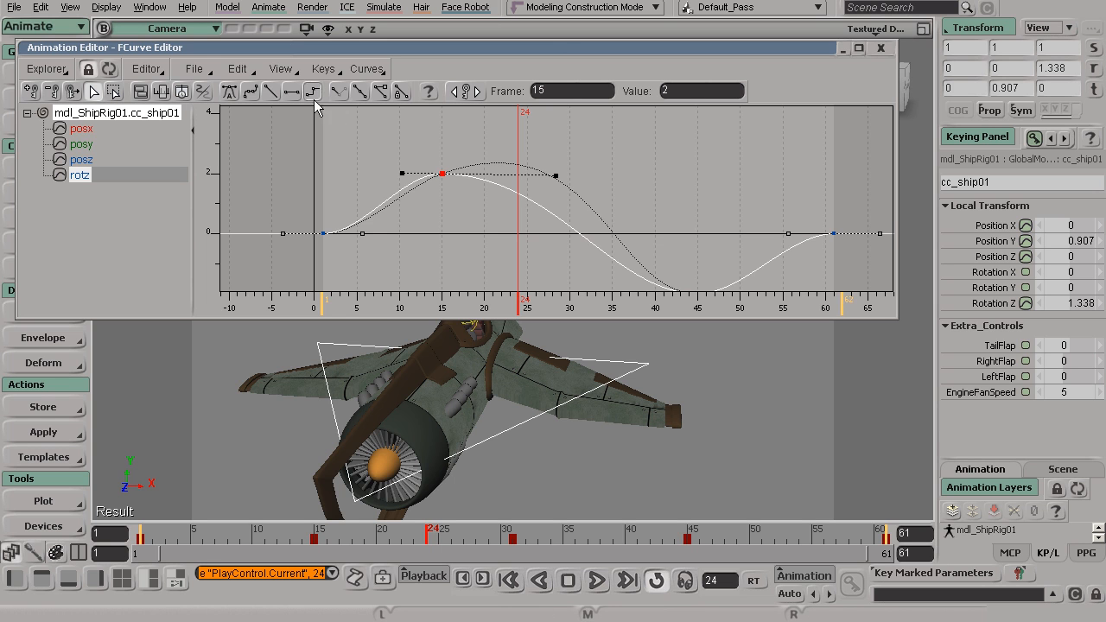
click(238, 69)
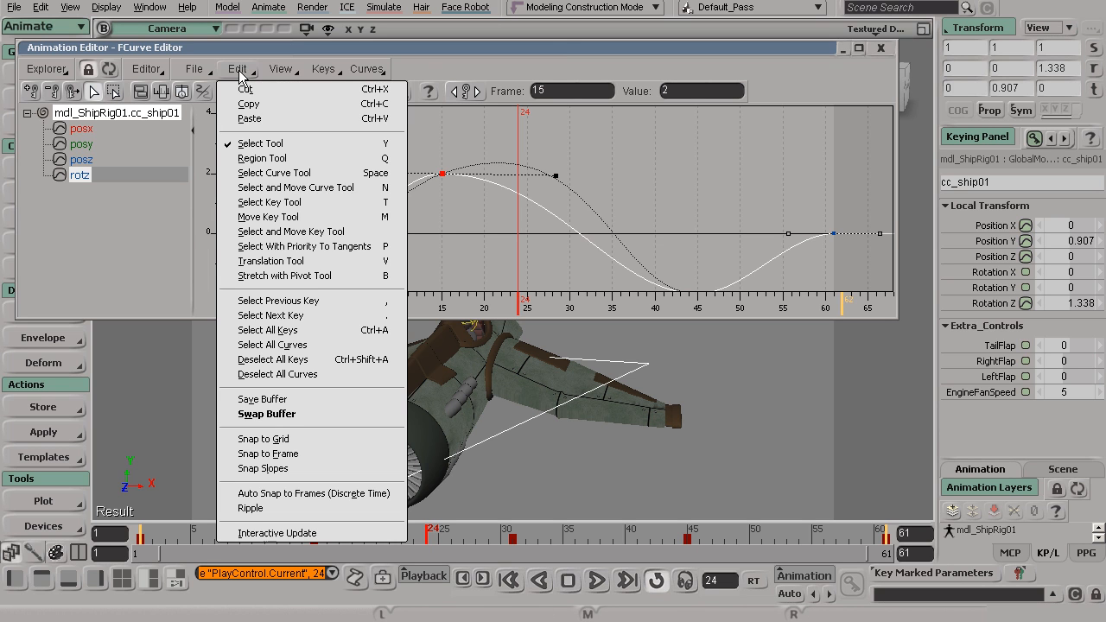
click(271, 413)
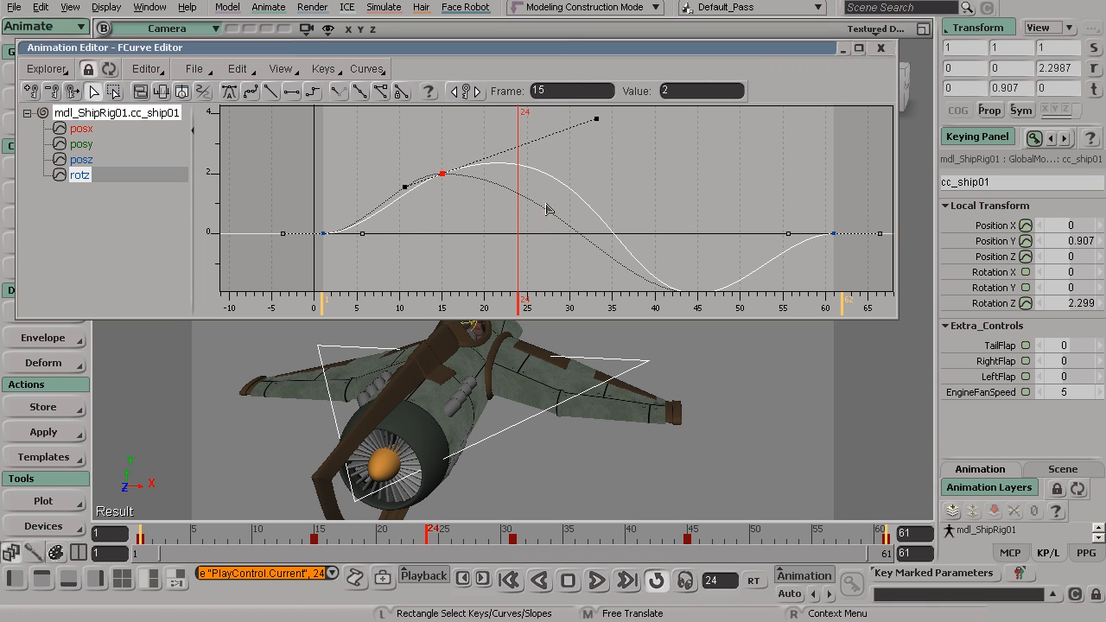
Save the current rotz curve shape as its buffer curve.
click(279, 69)
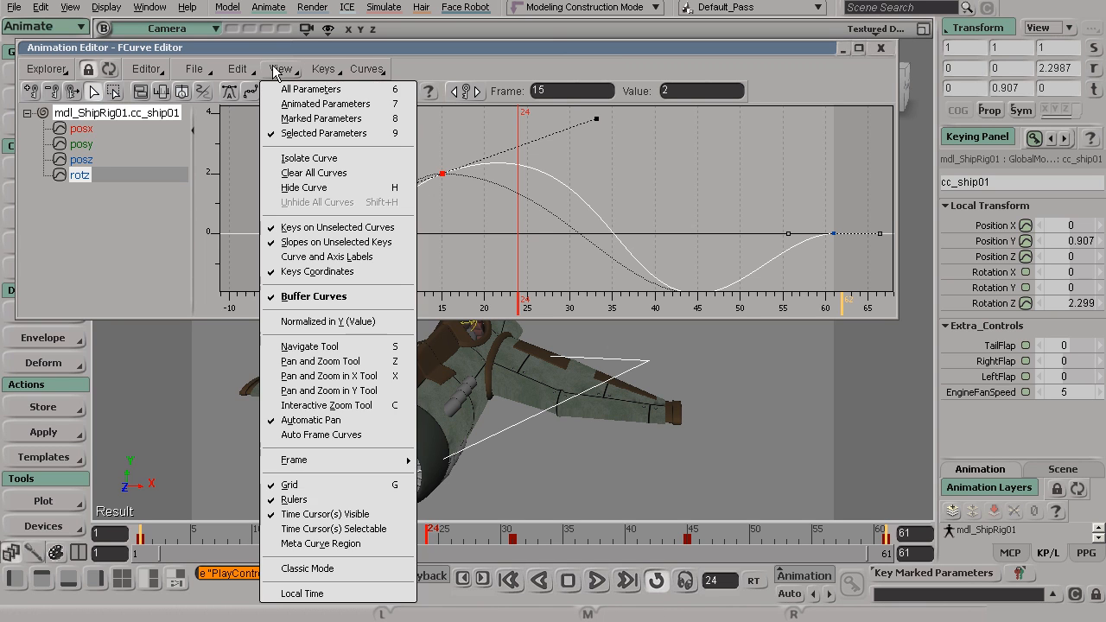
click(228, 72)
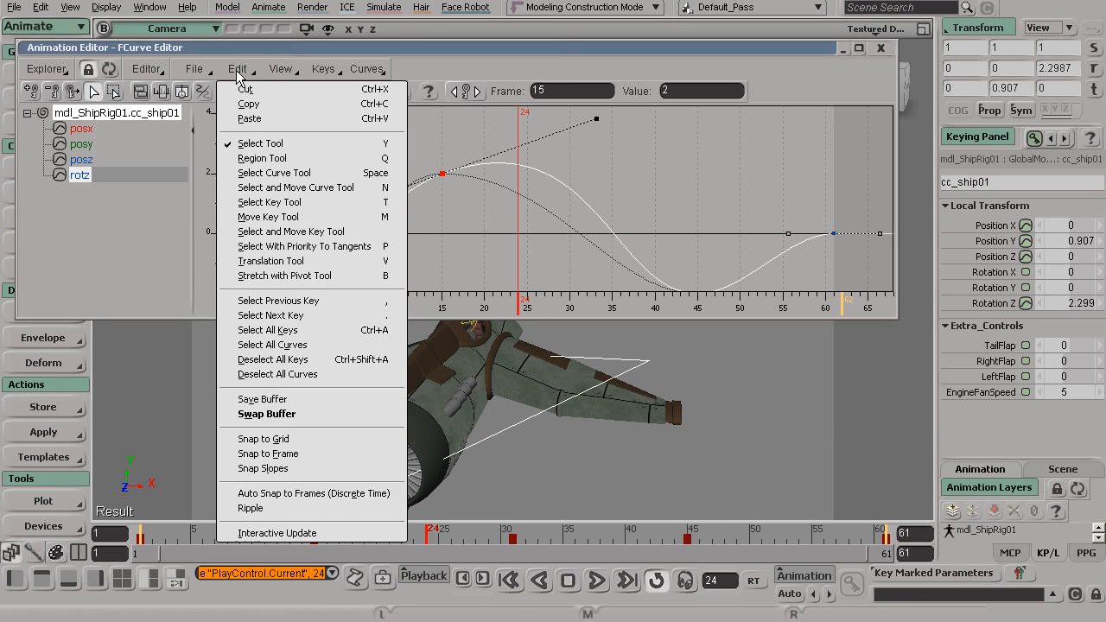
click(278, 399)
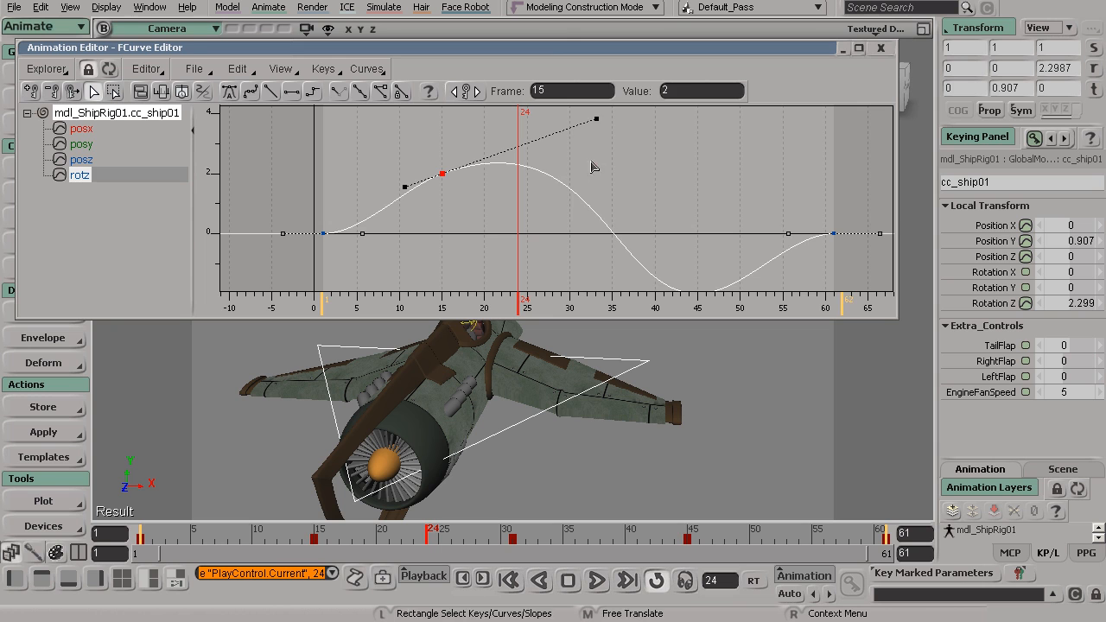
Undo the steep slope edit on the rotz key at frame 15.
click(626, 185)
key(ctrl+z)
key(ctrl+z)
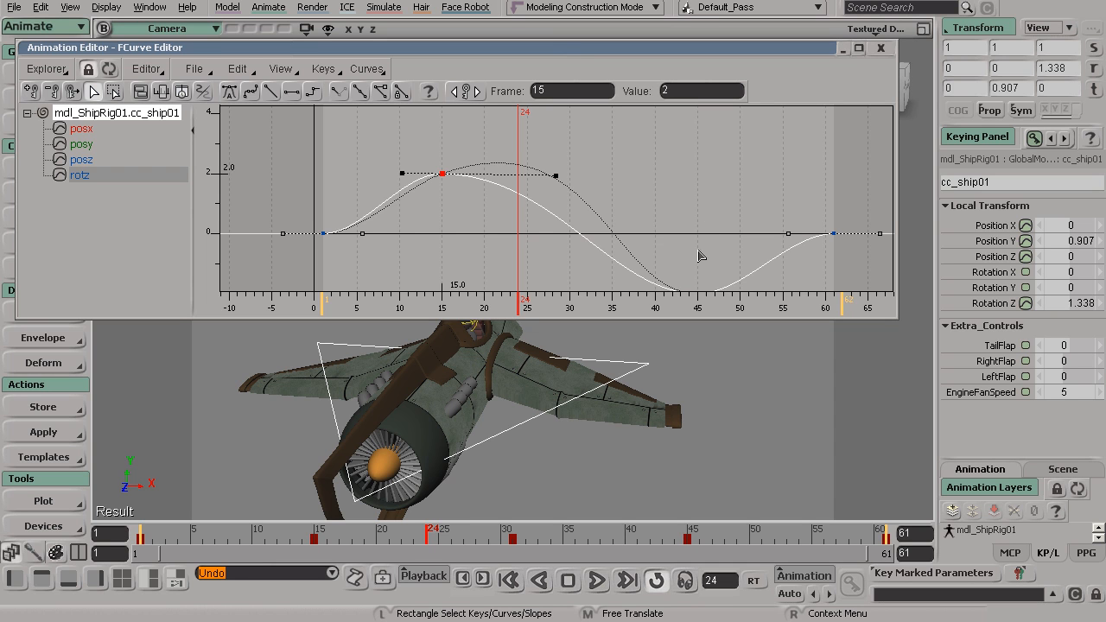
Deselect the rotz curve and examine its full shape and the ship's pose in the viewport.
click(654, 210)
key(s)
right_drag(677, 213, 629, 202)
key(s)
drag(621, 217, 636, 197)
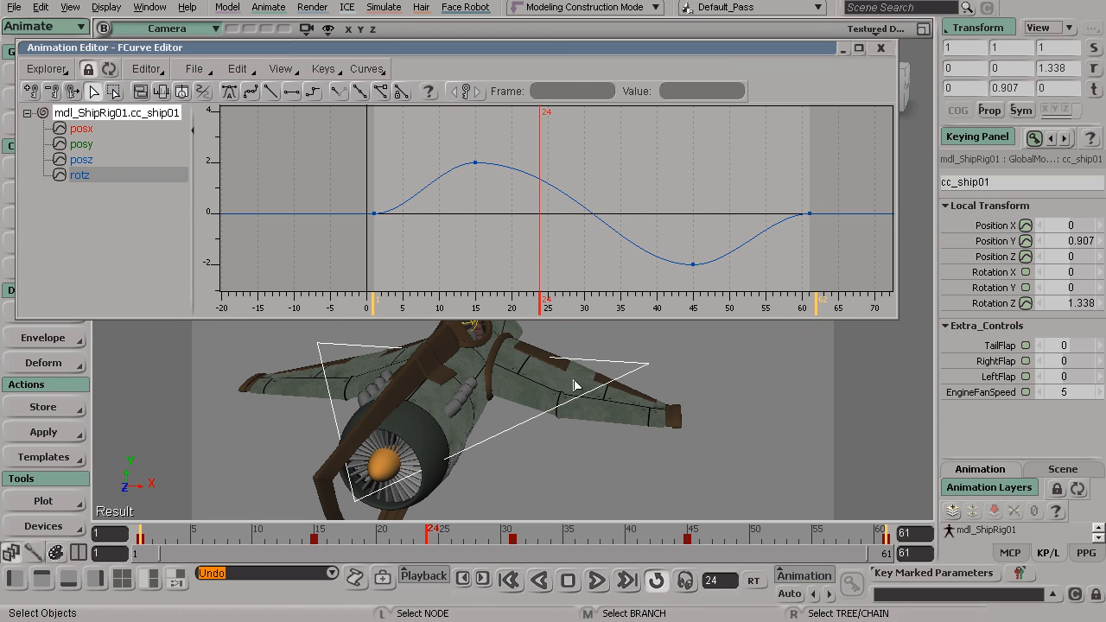
key(s)
drag(562, 393, 530, 400)
key(s)
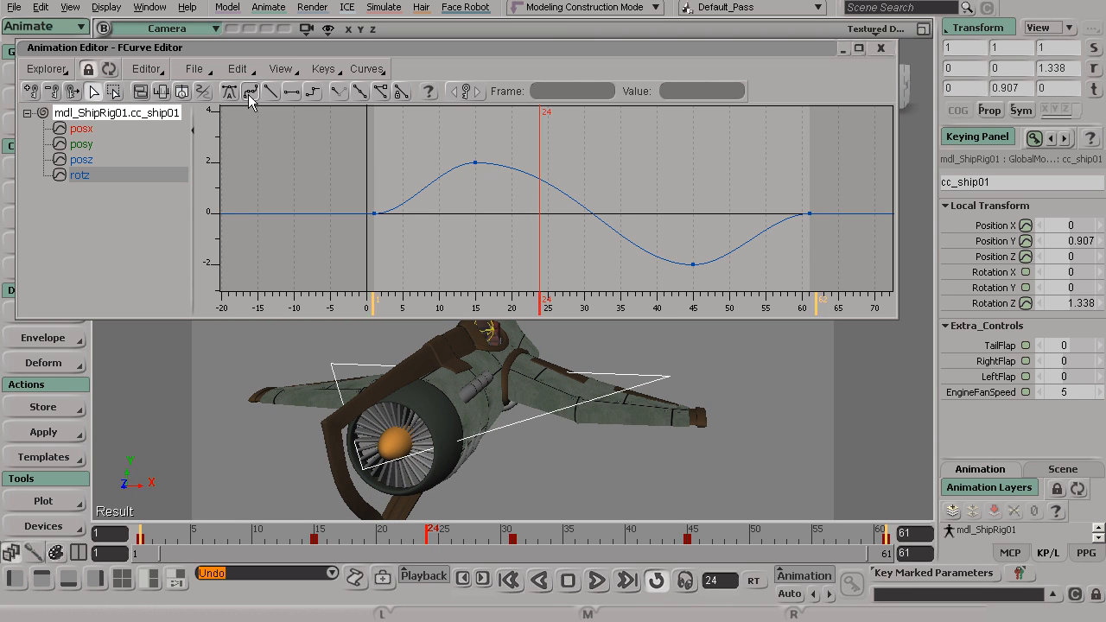
Display the posy curve and select its peak key at frame 31.
click(92, 145)
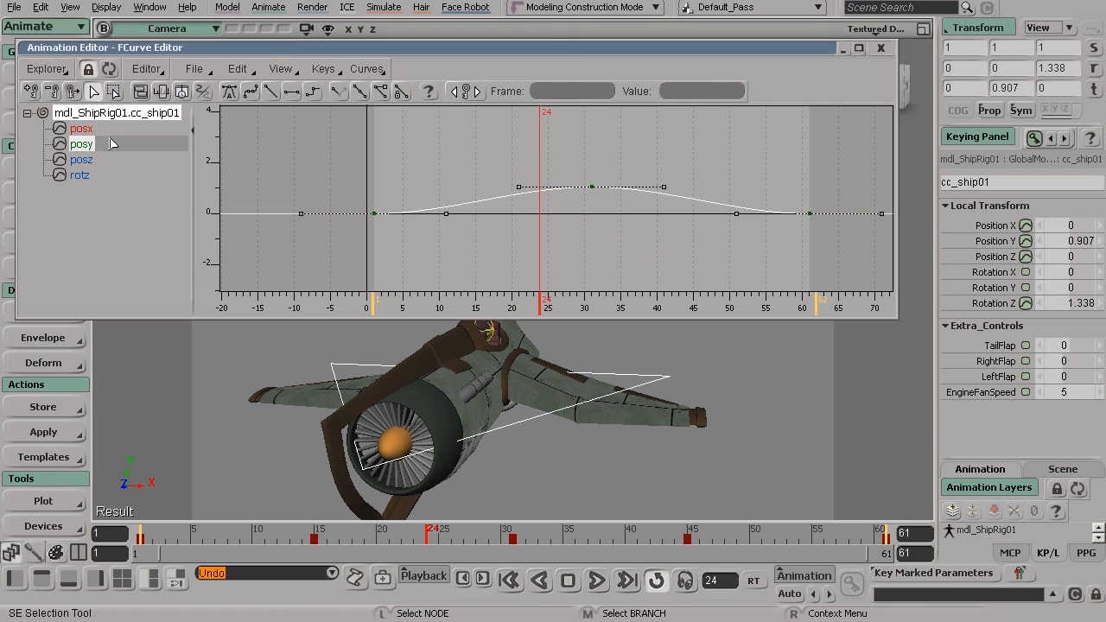
key(s)
drag(467, 182, 434, 196)
middle_drag(434, 195, 567, 212)
drag(526, 154, 610, 241)
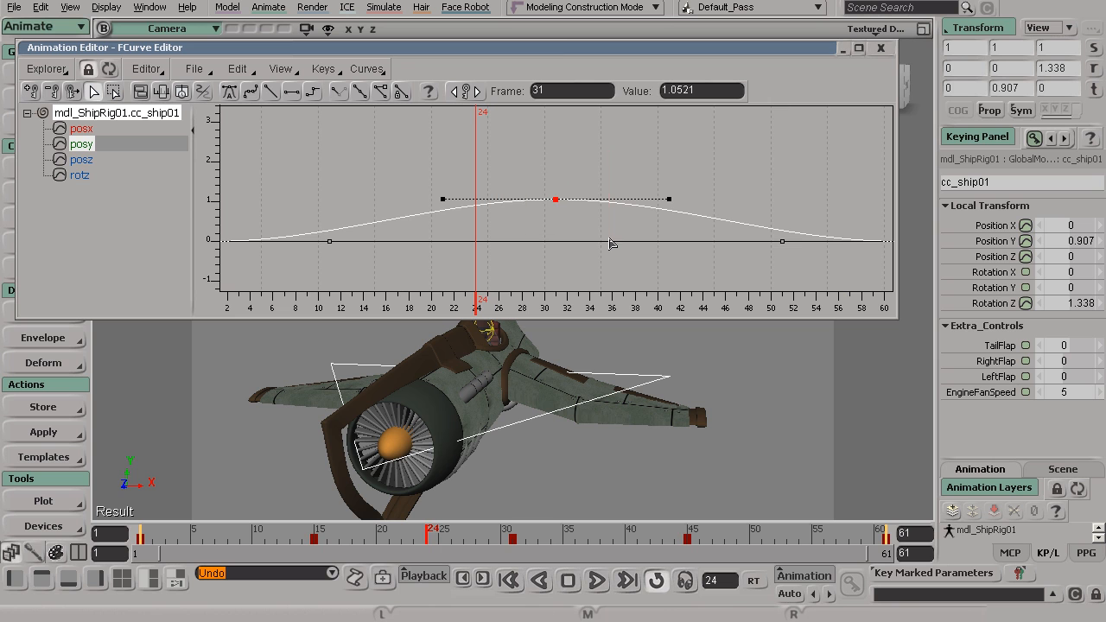
Try raising the posy peak key to a value of about 2.6 near frame 32, and undo the move.
drag(555, 200, 567, 149)
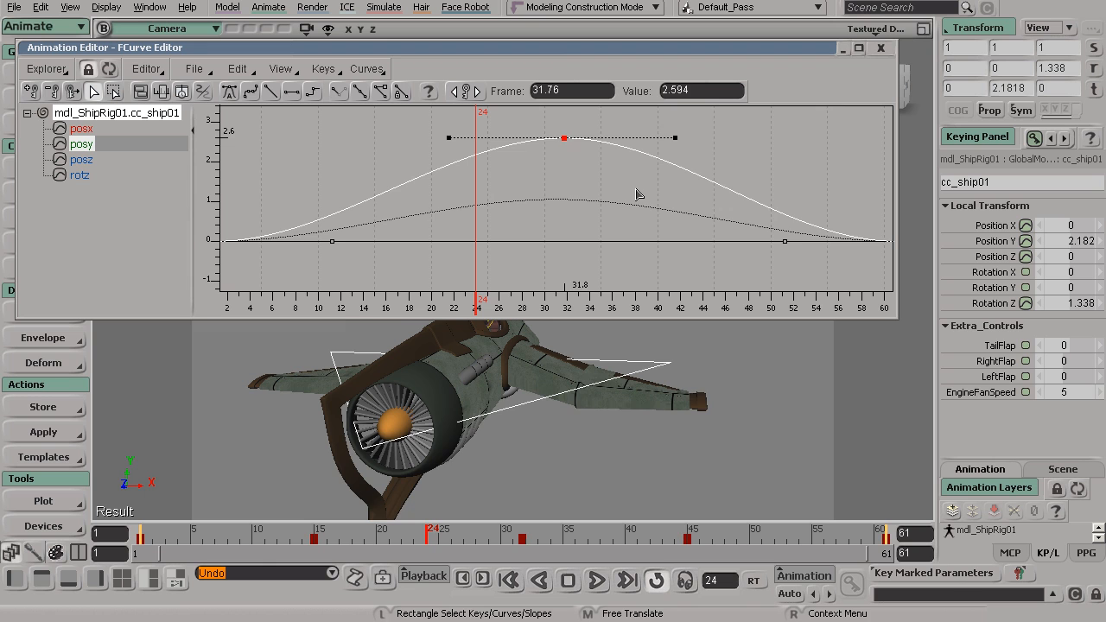
key(ctrl+z)
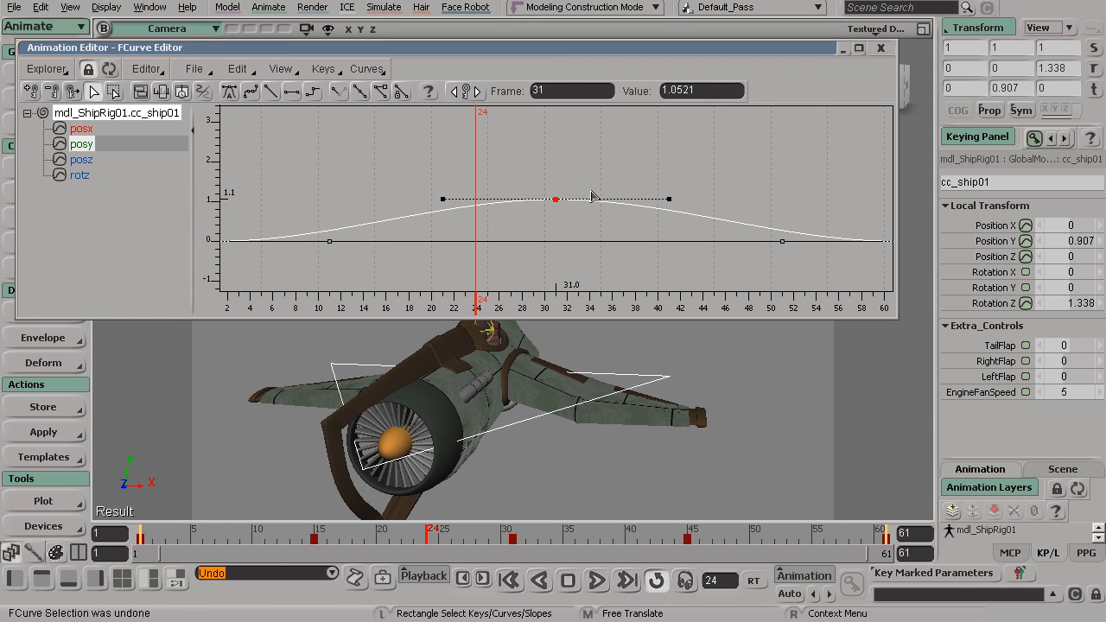
Enable Interactive Update and move the posy peak key around, leaving it near frame 32.3 at a value of about 1.49.
click(237, 69)
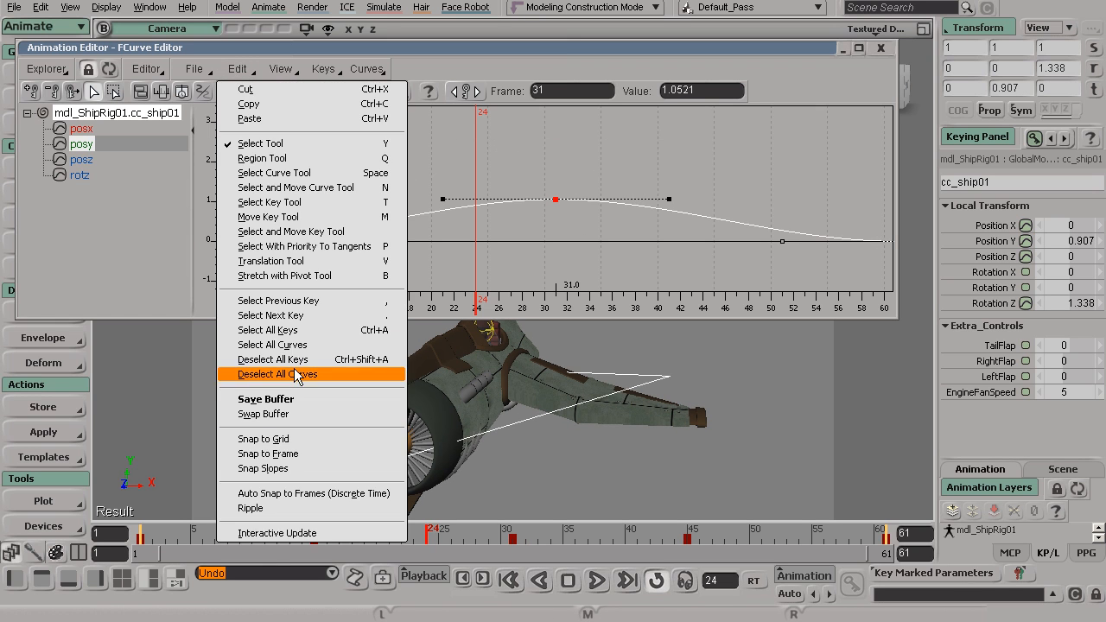
click(296, 533)
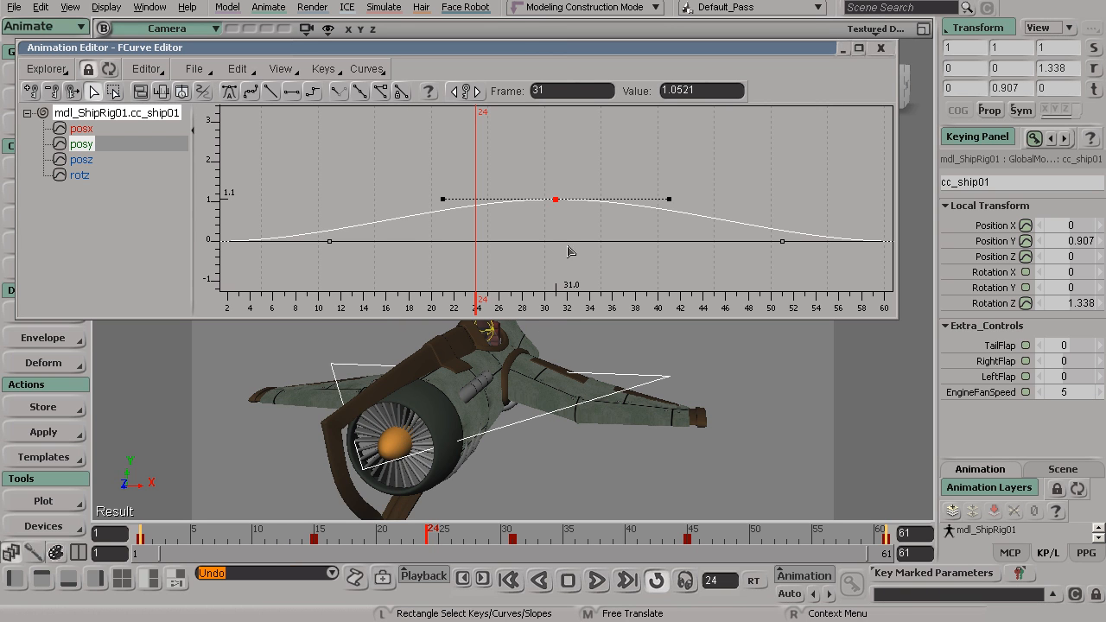
drag(565, 197, 544, 140)
drag(555, 207, 580, 189)
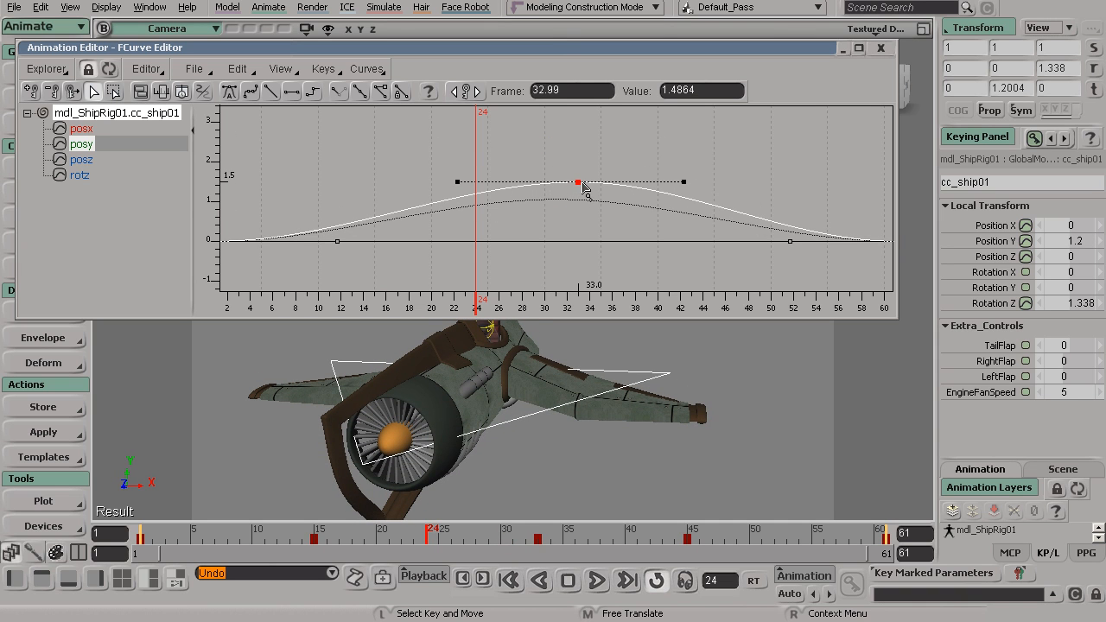
mouse_move(579, 185)
mouse_down()
mouse_move(486, 187)
mouse_move(588, 177)
mouse_up()
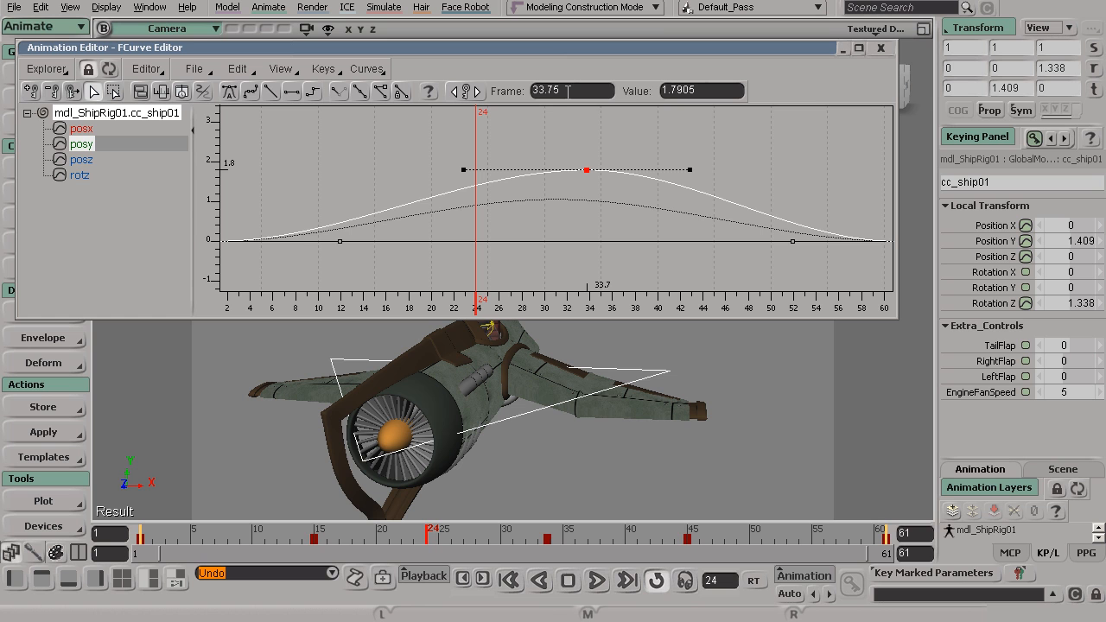
mouse_move(587, 173)
mouse_down()
mouse_move(557, 200)
mouse_move(563, 184)
mouse_move(527, 161)
mouse_move(574, 169)
mouse_move(559, 180)
mouse_move(570, 183)
mouse_up()
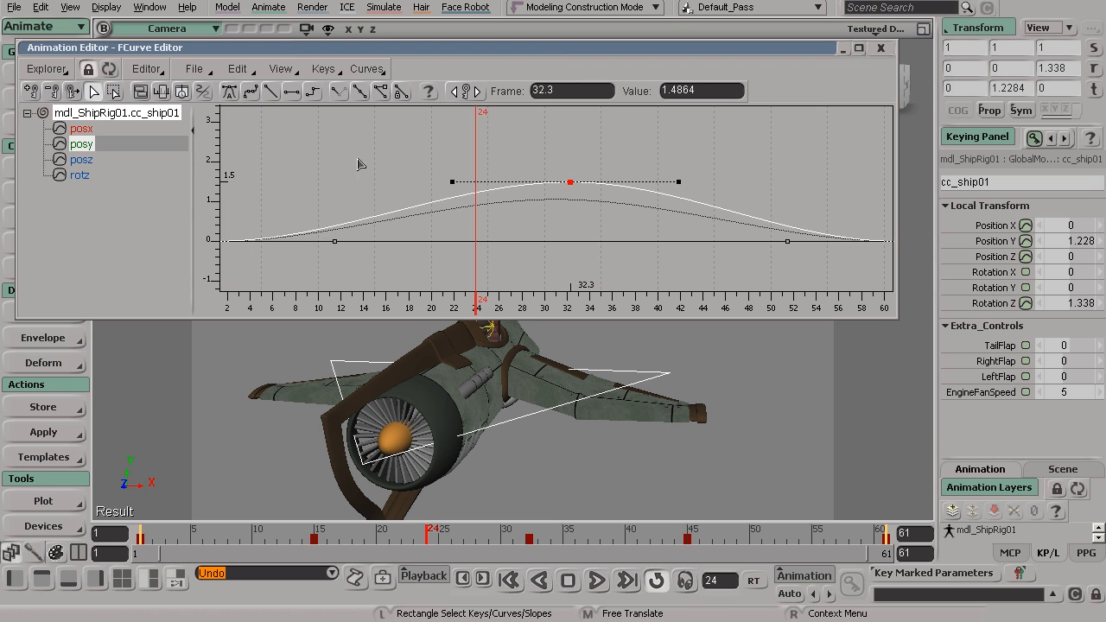
Enable Auto Snap to Frames (Discrete Time) and move the posy peak key to frame 28 at a value of about 1.79.
click(236, 69)
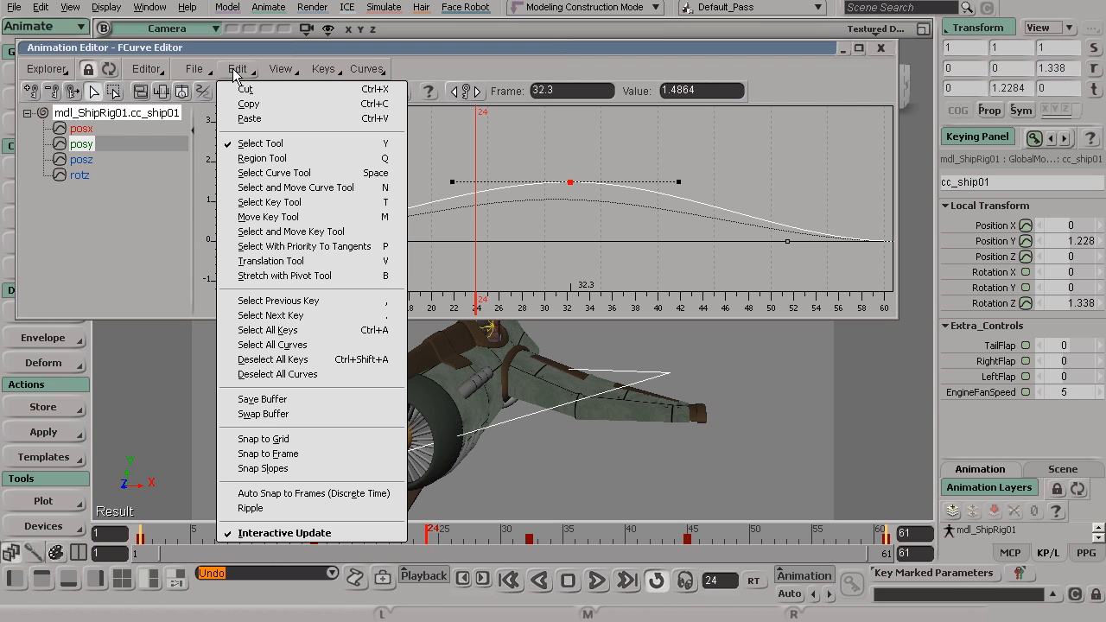
click(278, 497)
drag(573, 188, 528, 177)
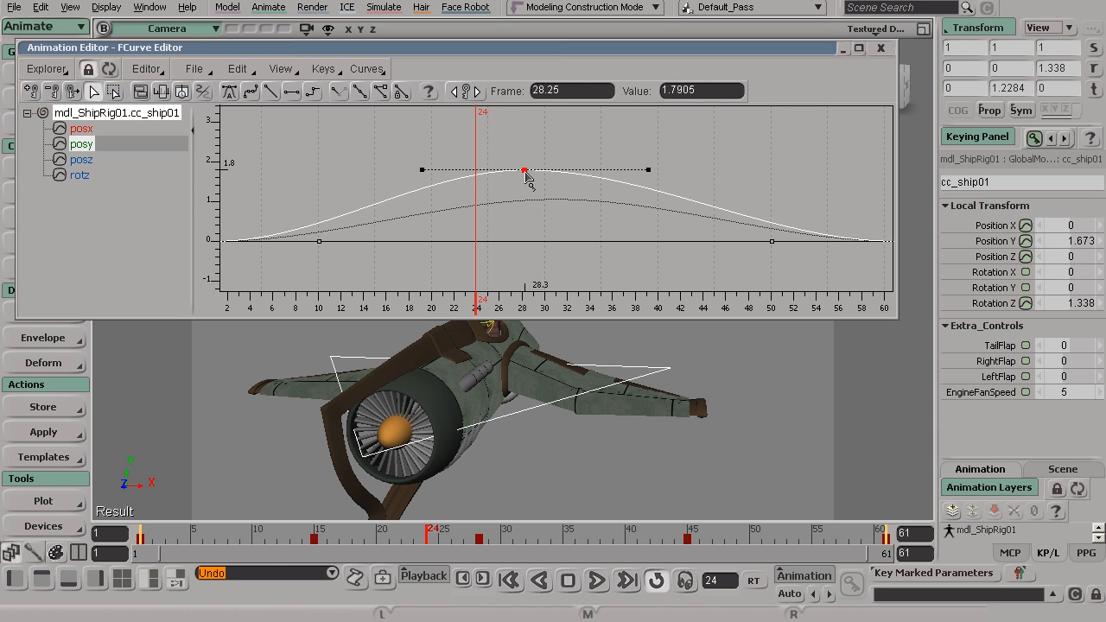
drag(528, 177, 526, 177)
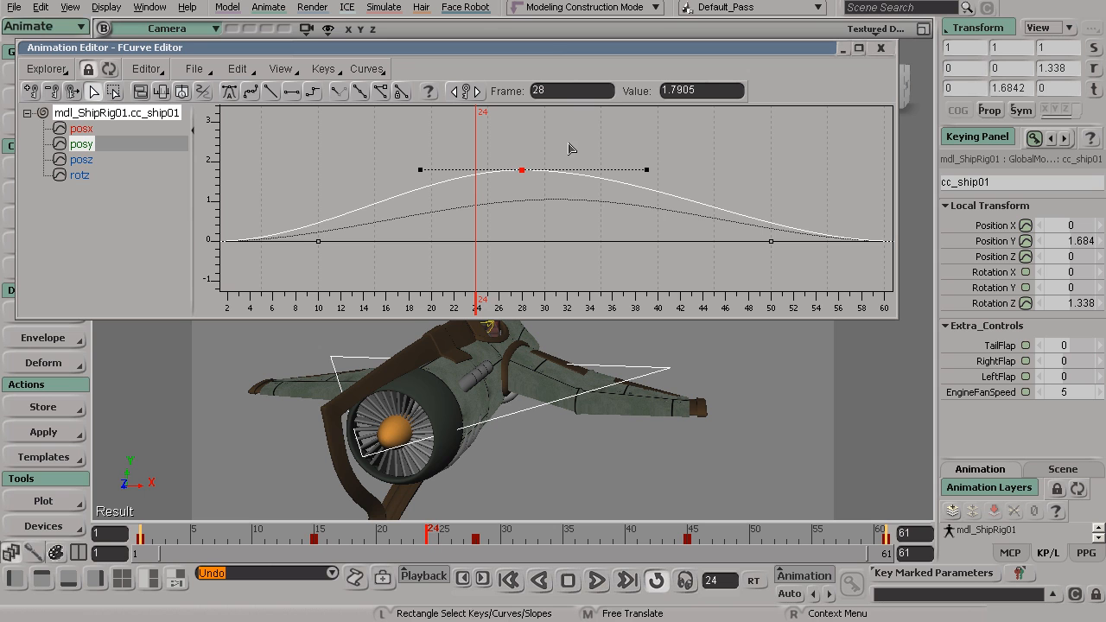
Undo the recent moves of the posy peak key, back to its position at frame 31.
key(ctrl+z)
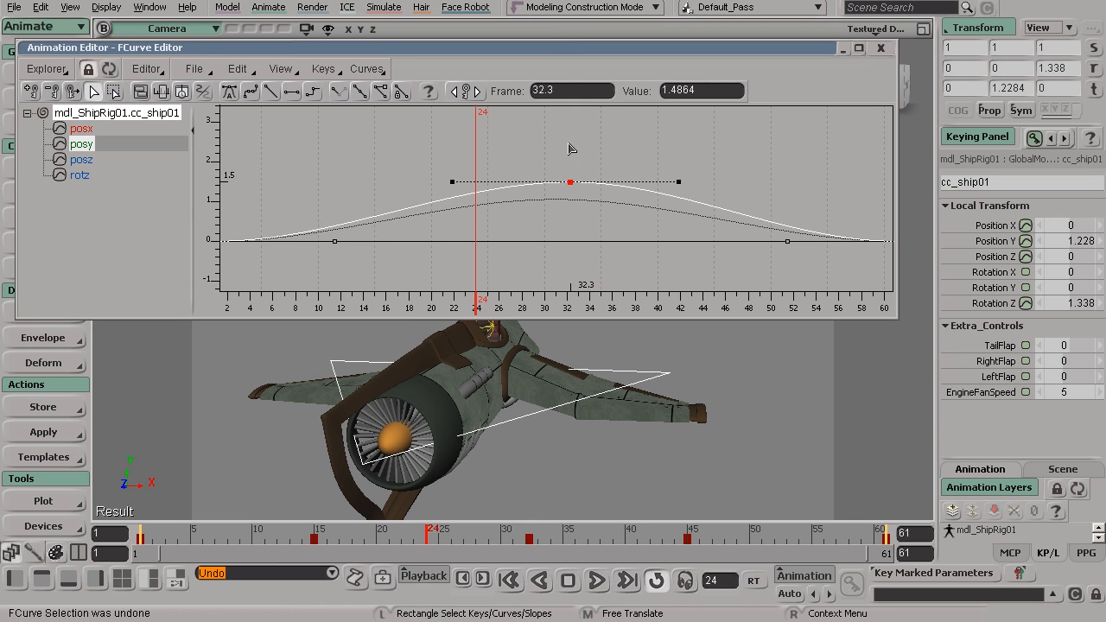
key(ctrl+z)
key(ctrl+z)
key(ctrl+z)
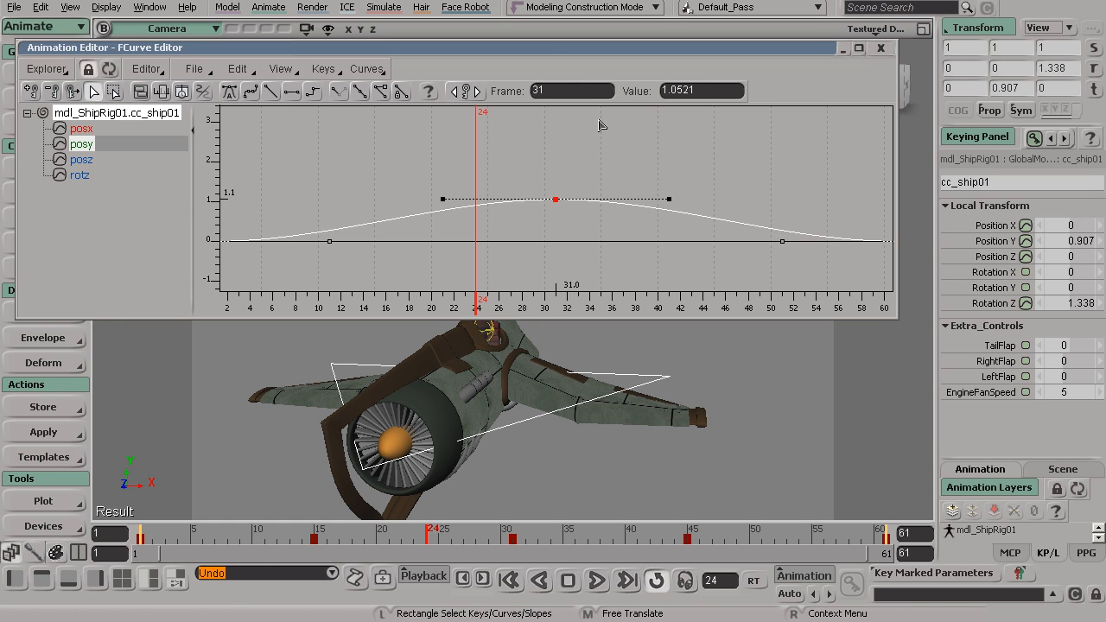
Play the animation from the start frame and deselect the ship control to examine the ship's up-and-down motion.
key(s)
middle_drag(634, 148, 560, 144)
drag(590, 200, 593, 170)
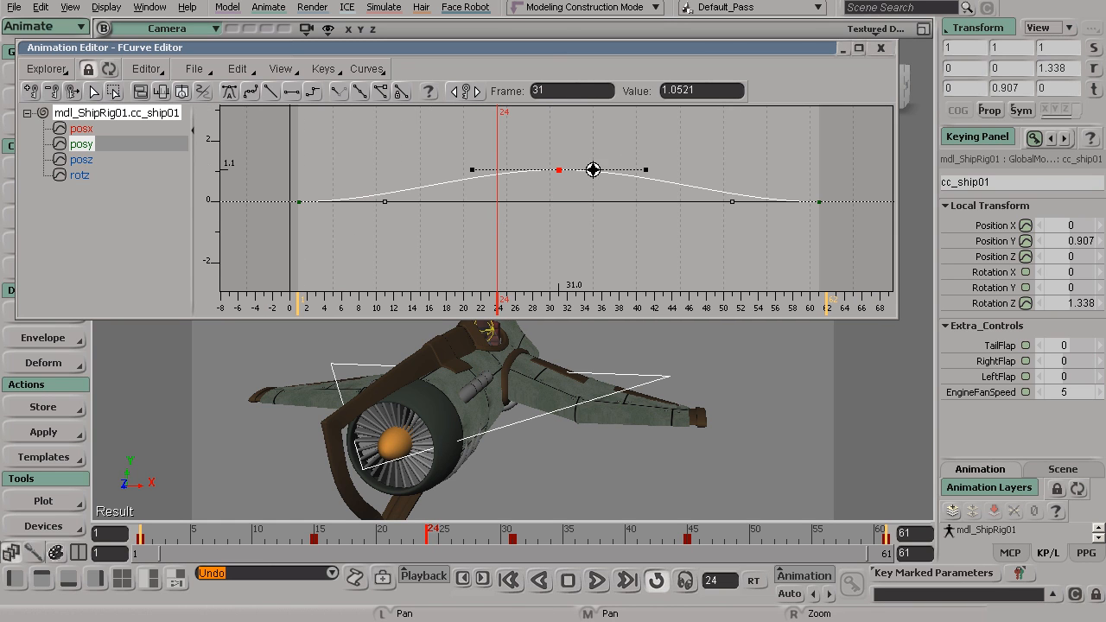
click(596, 581)
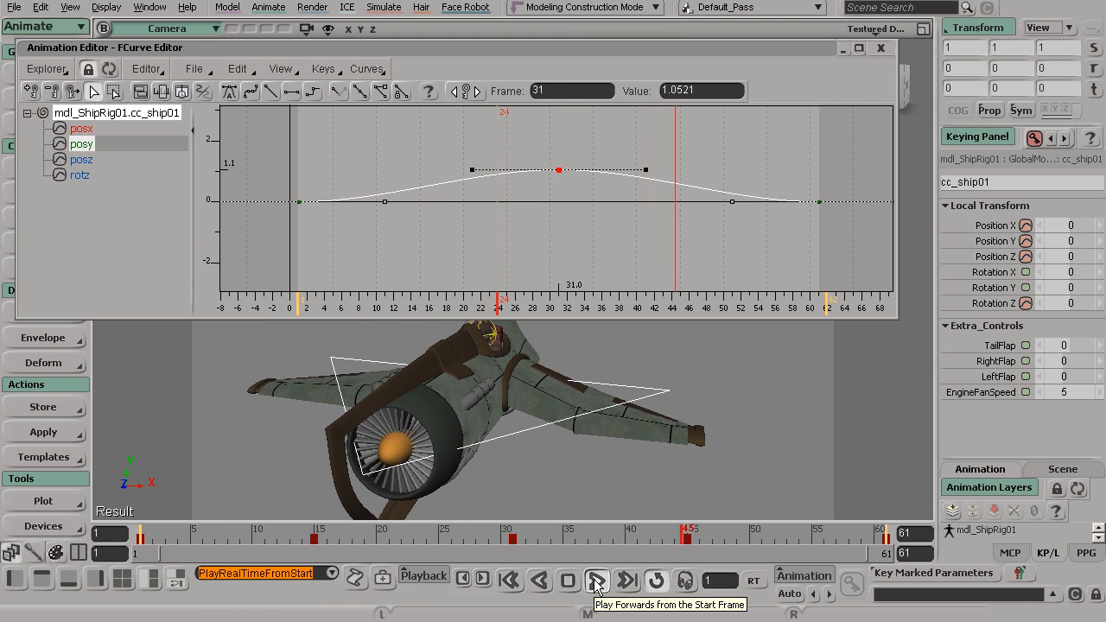
key(s)
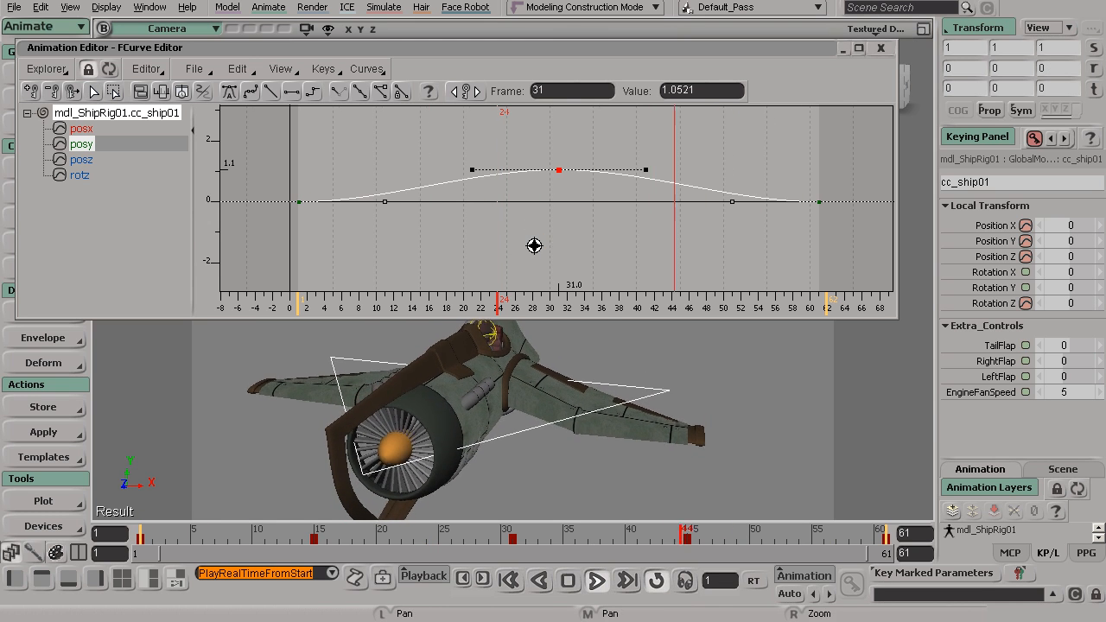
drag(533, 245, 545, 229)
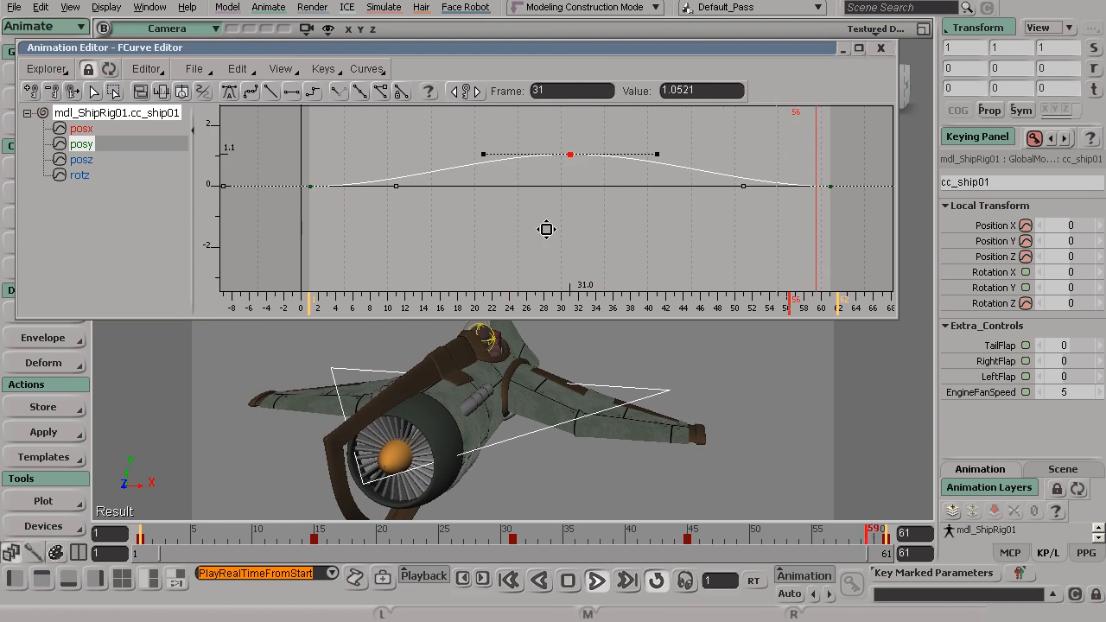
click(554, 397)
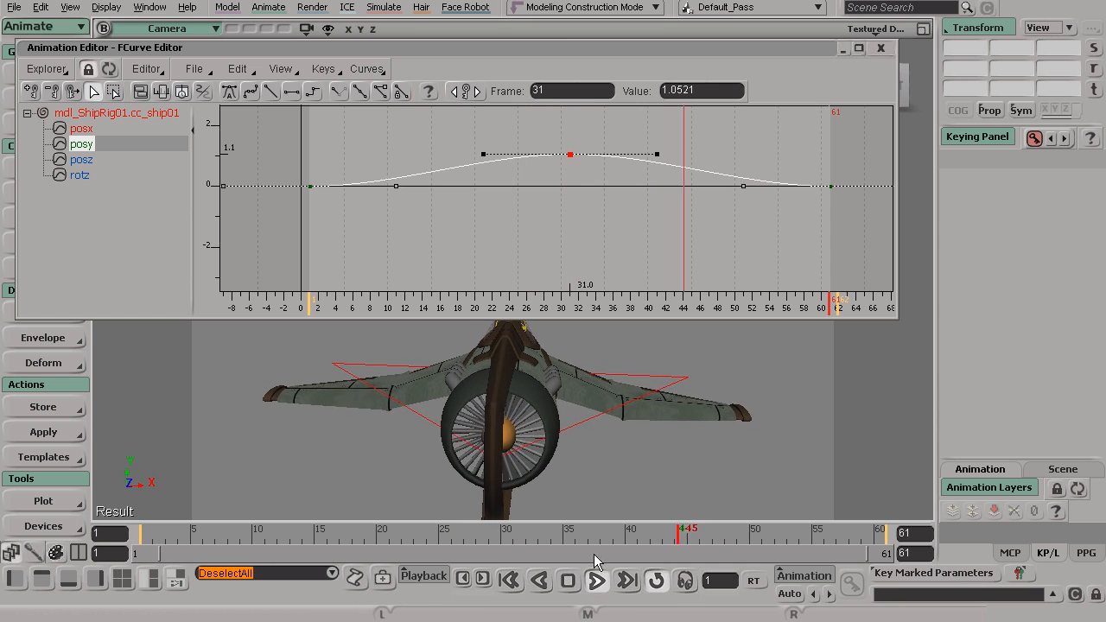
click(592, 586)
Select both the first and last posy keys, at frames 1 and 61, and go to frame 1.
alt+right_drag(545, 231, 528, 222)
alt+middle_drag(529, 222, 515, 229)
drag(323, 172, 375, 231)
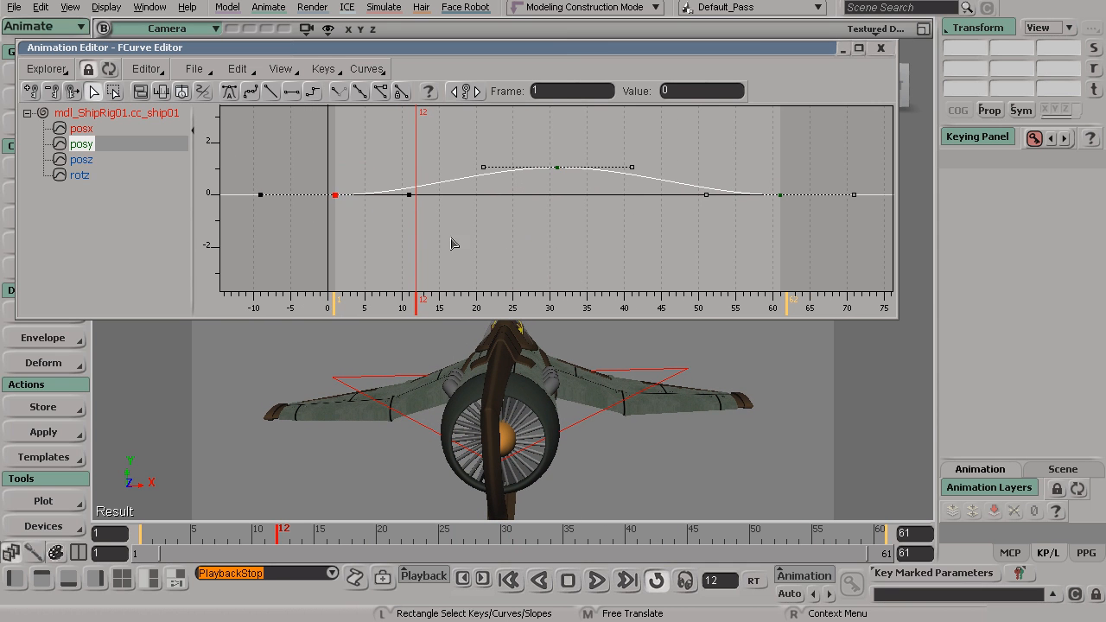
drag(744, 169, 796, 223)
alt+drag(585, 421, 591, 403)
drag(266, 540, 111, 540)
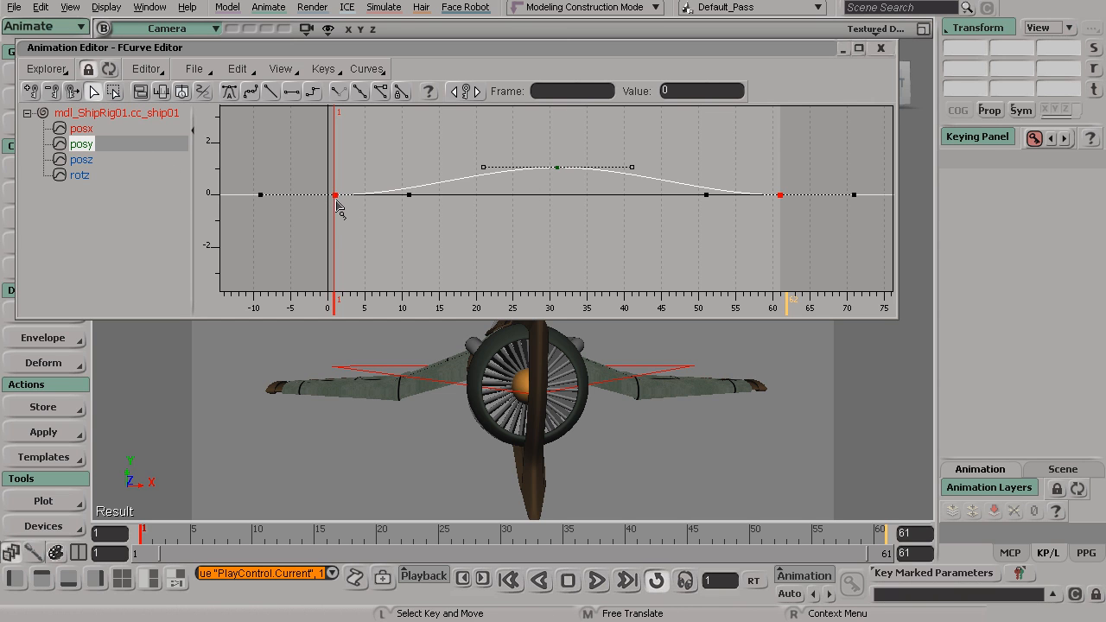
Lower the two selected posy end keys to a value of about -0.99, keeping them at frames 1 and 61.
drag(337, 203, 338, 217)
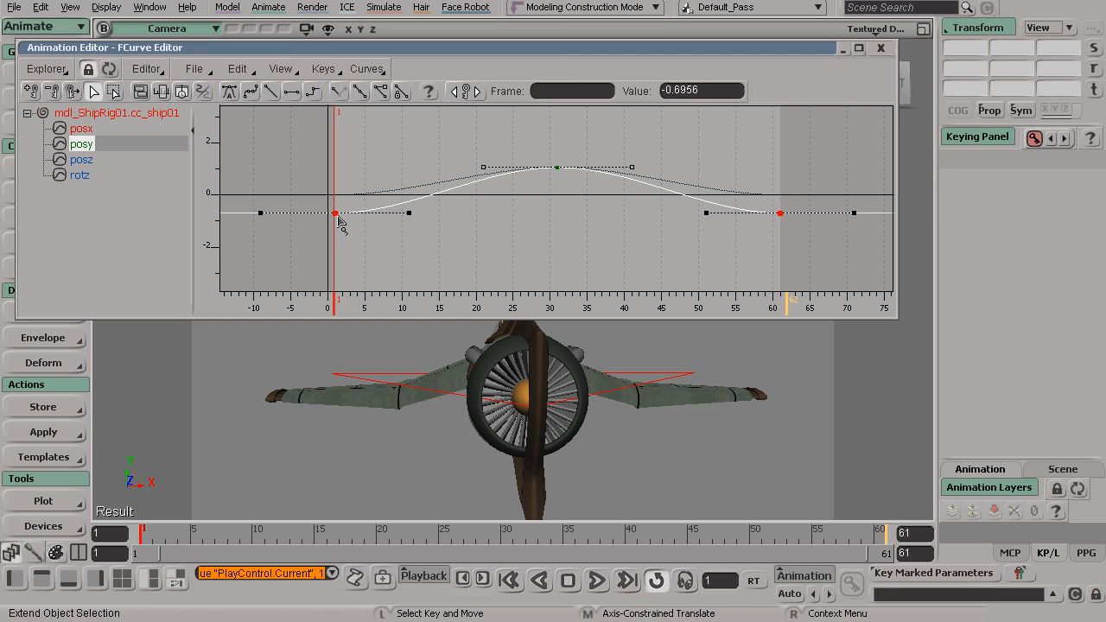
drag(342, 221, 356, 250)
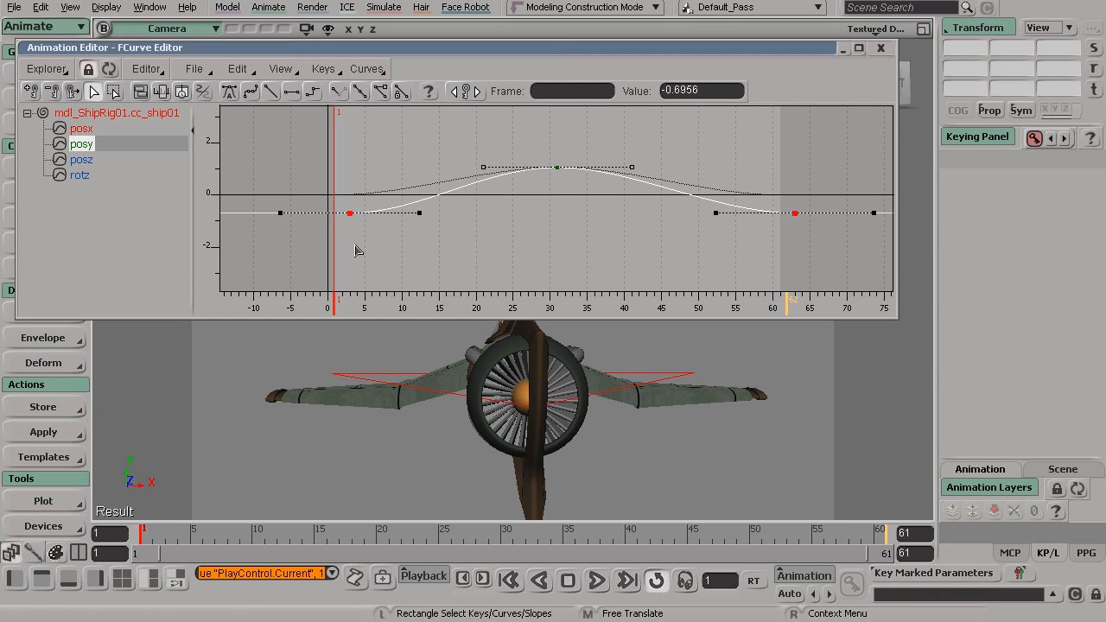
key(space)
key(ctrl+z)
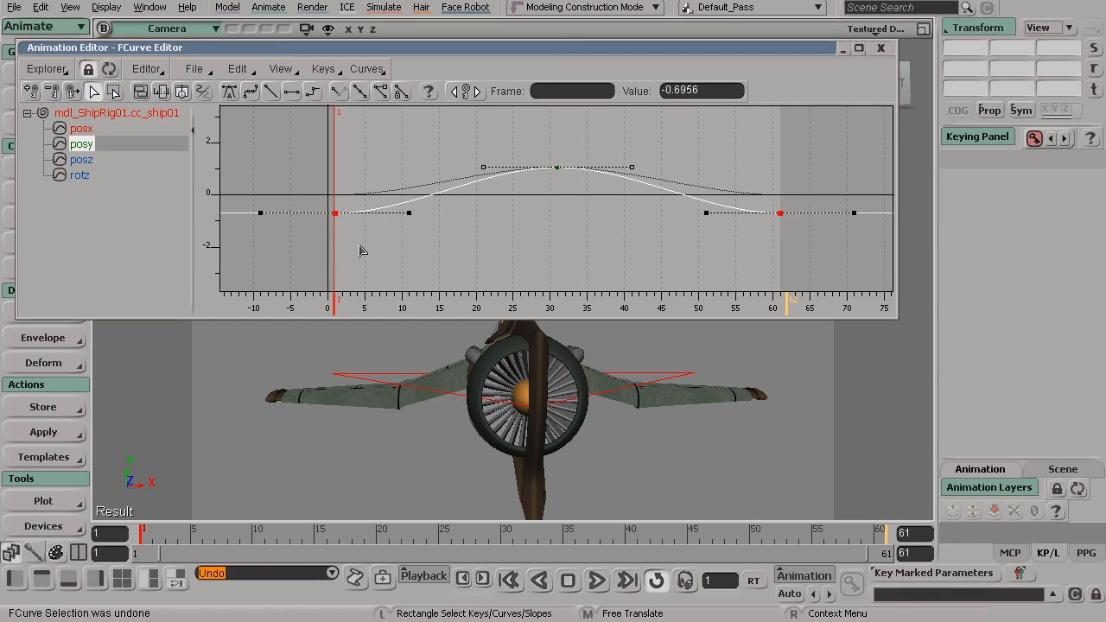
drag(337, 216, 337, 223)
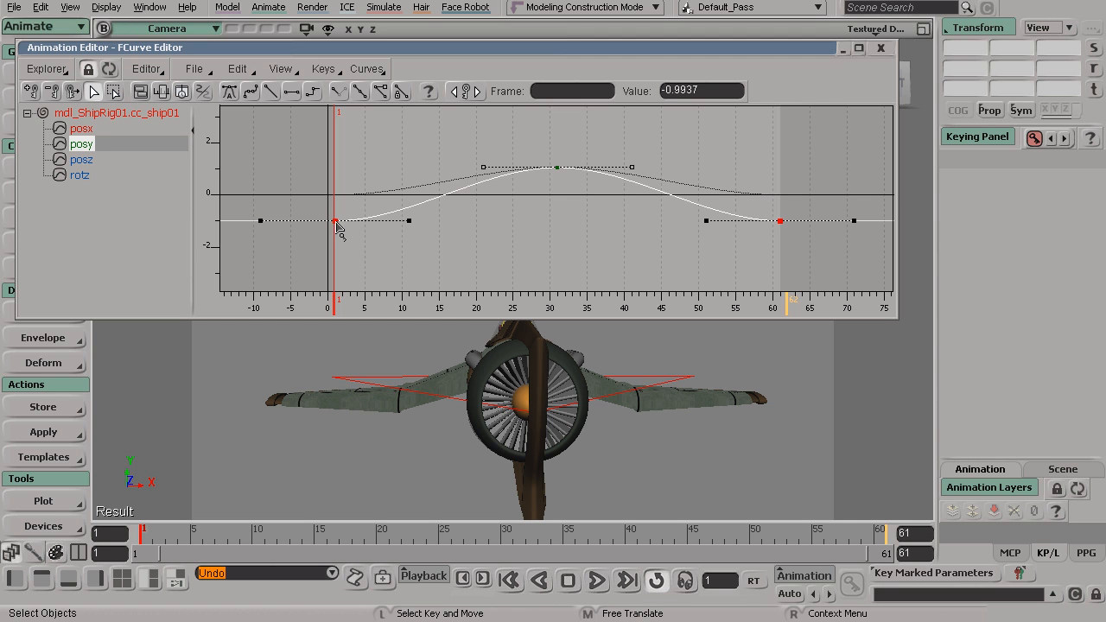
Select the posy peak key at frame 31 and set its value to exactly 1.
drag(527, 132, 576, 185)
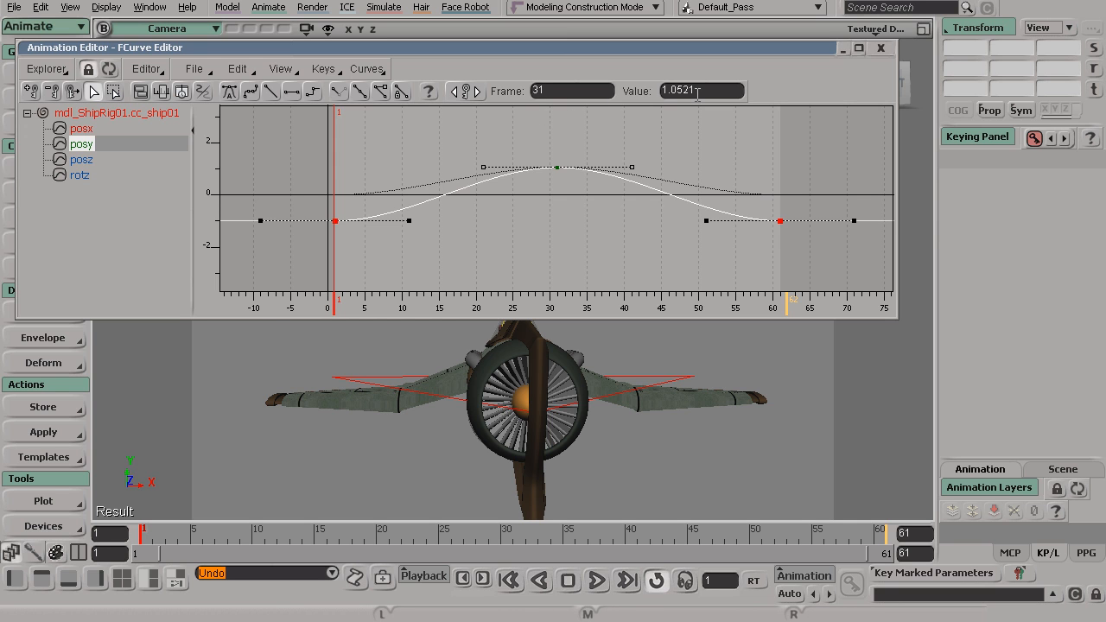
drag(499, 135, 612, 196)
drag(701, 193, 813, 250)
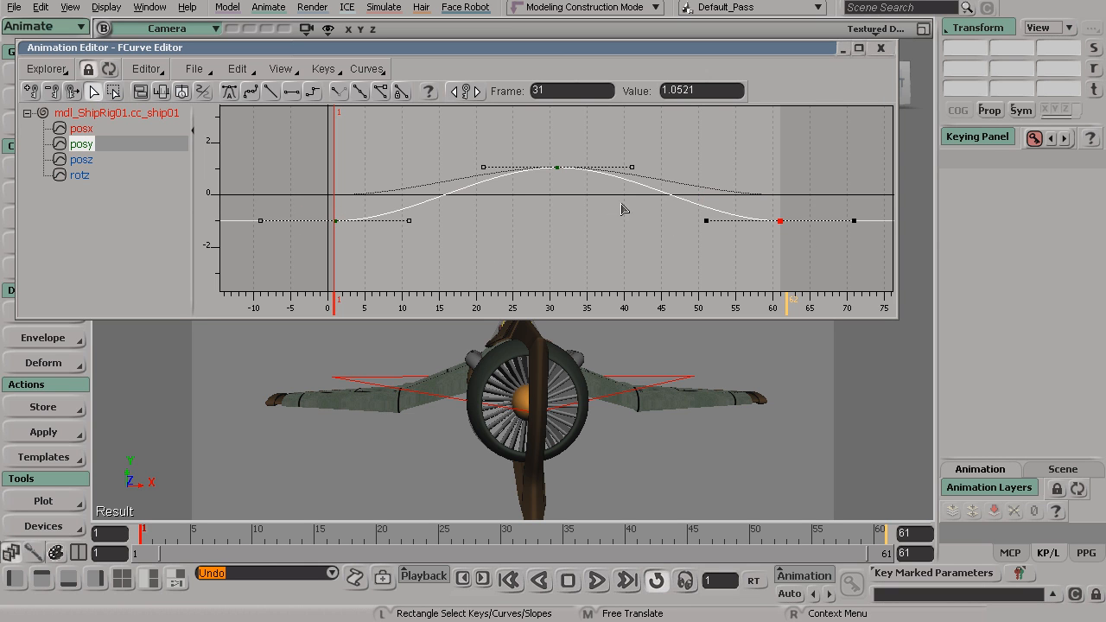
drag(524, 137, 595, 193)
text(1)
key(Return)
Select the first and last posy keys together and set their value to exactly -1.
drag(297, 201, 307, 209)
drag(598, 237, 812, 250)
click(680, 91)
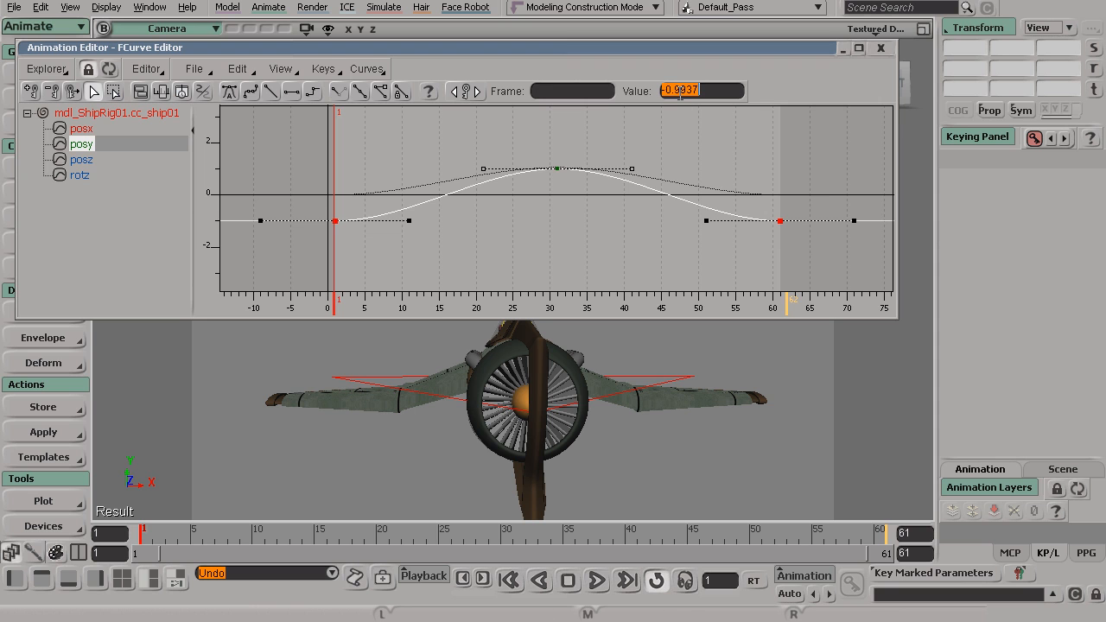
text(-1)
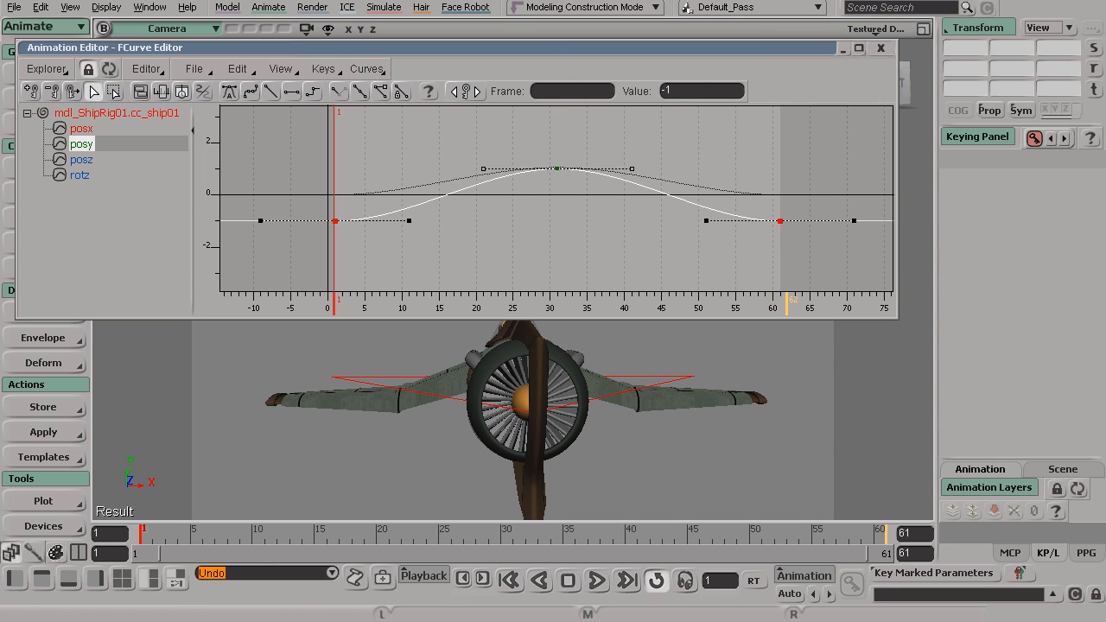
Close the FCurve Editor and play the animation from the start frame in the camera view.
click(880, 50)
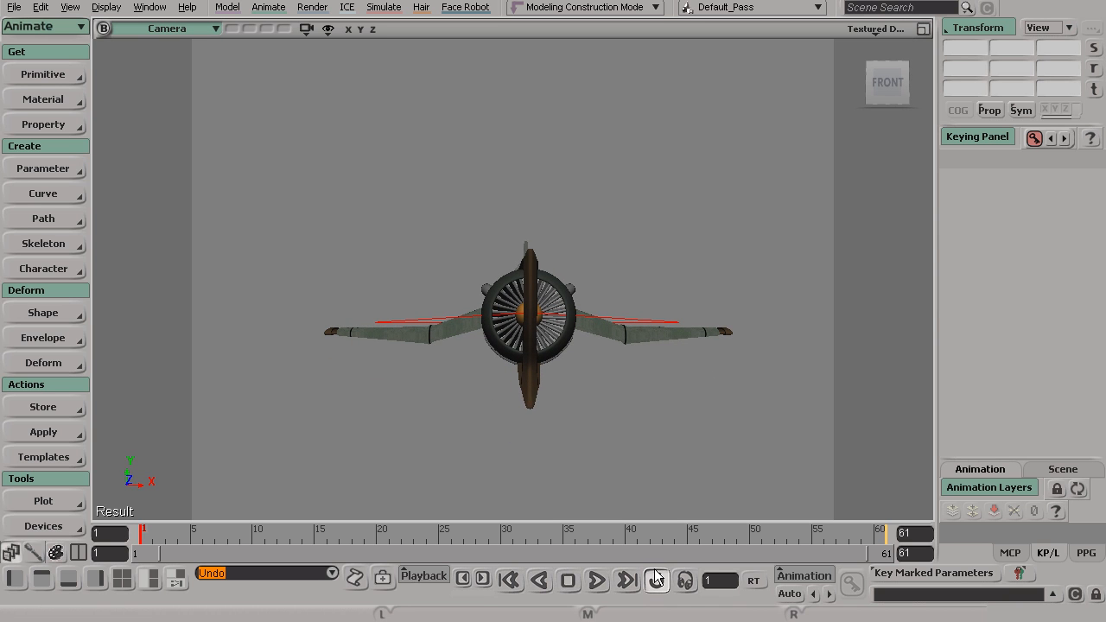
click(596, 580)
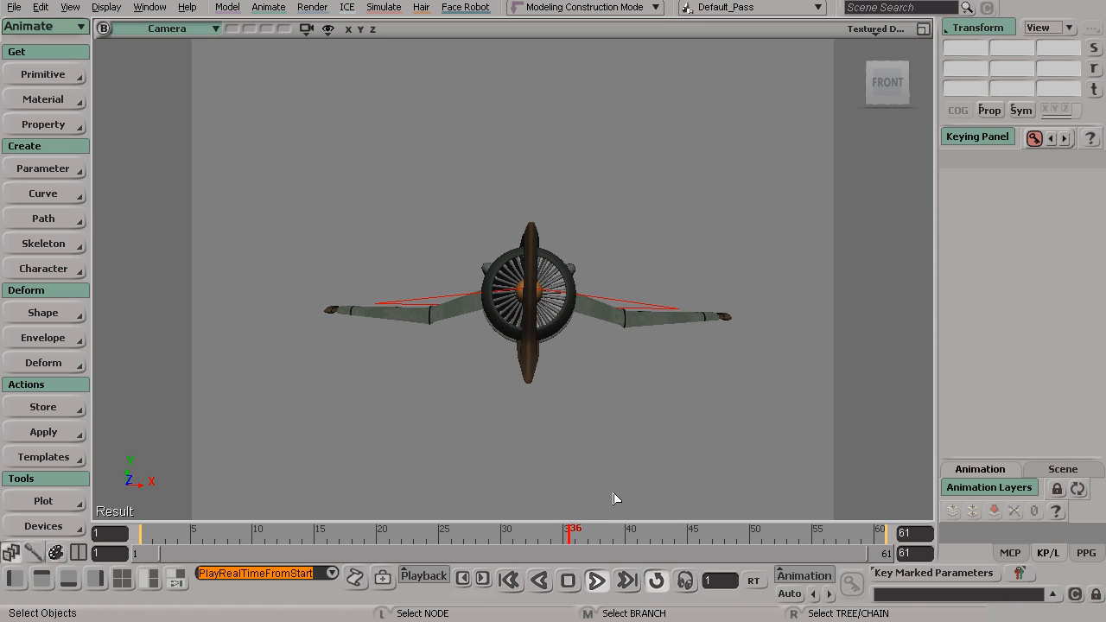
key(s)
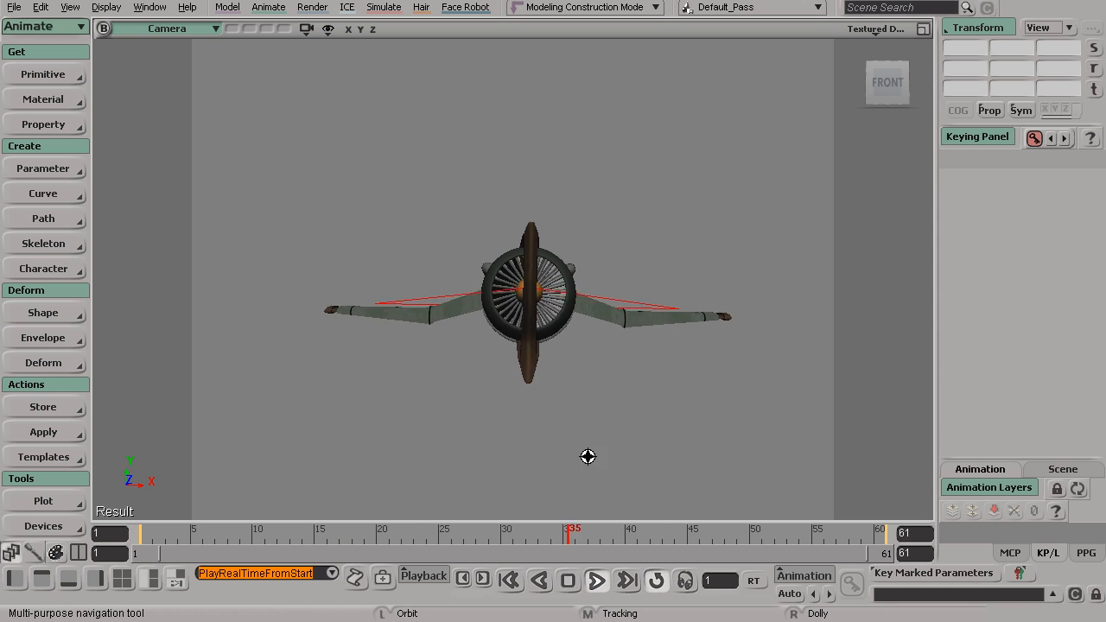
key(space)
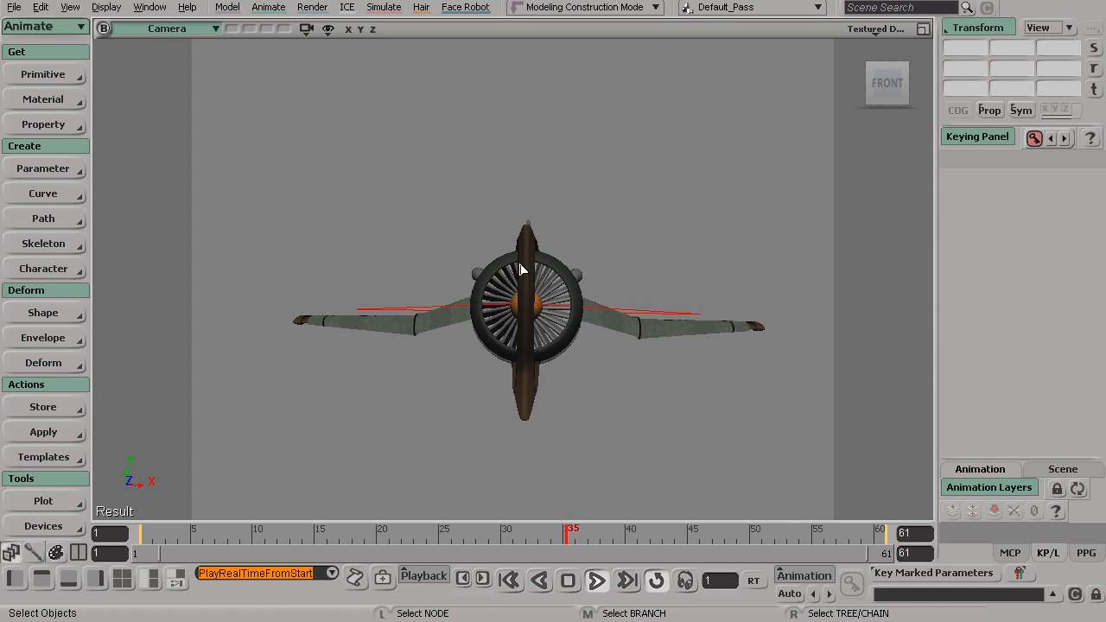
Stop the playback and examine the ship's pose from several angles in the camera view.
click(597, 585)
key(s)
drag(560, 393, 553, 398)
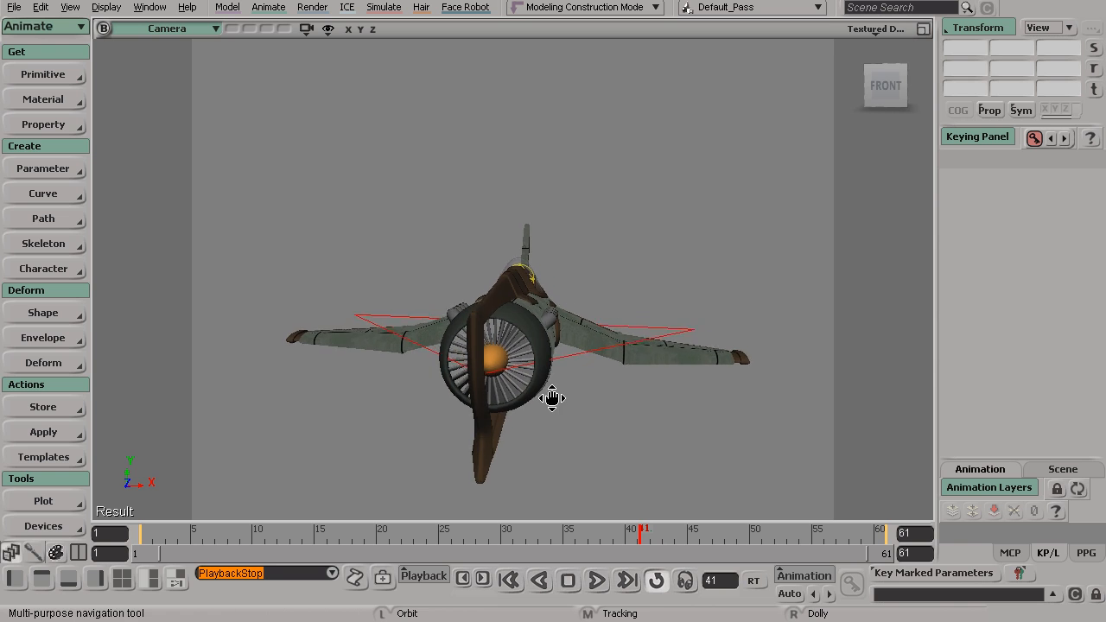
key(space)
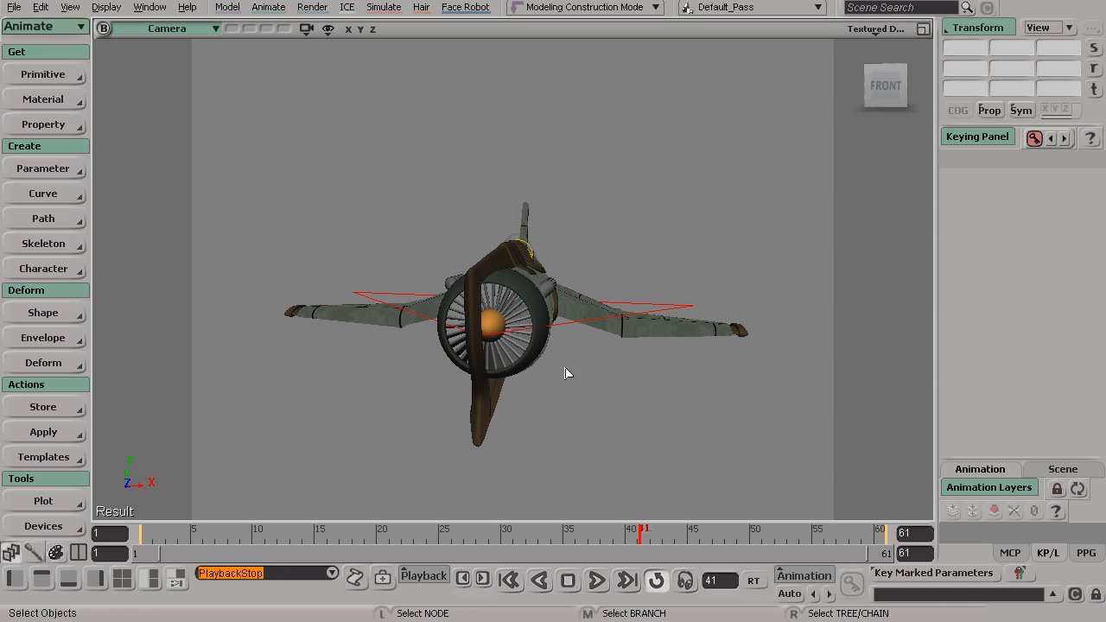
key(s)
drag(538, 331, 530, 346)
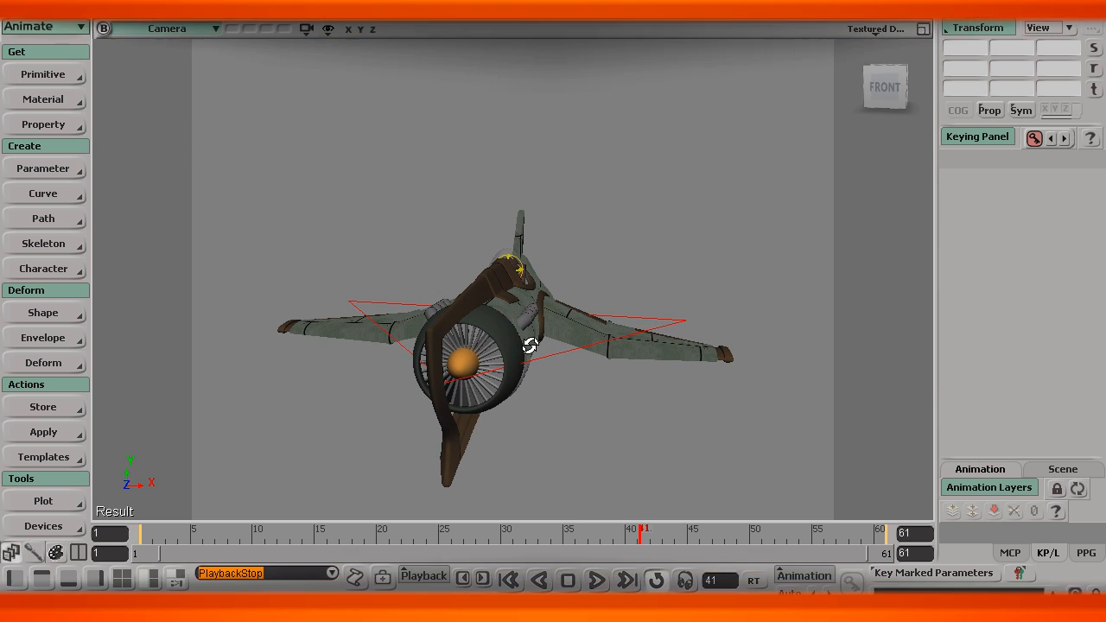
drag(530, 345, 528, 344)
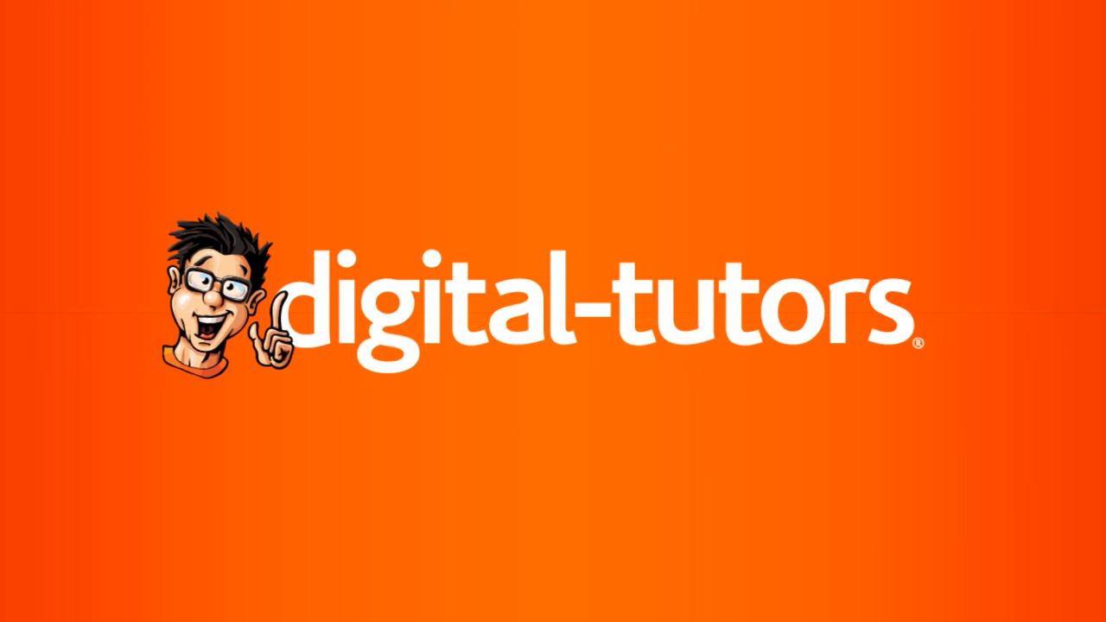